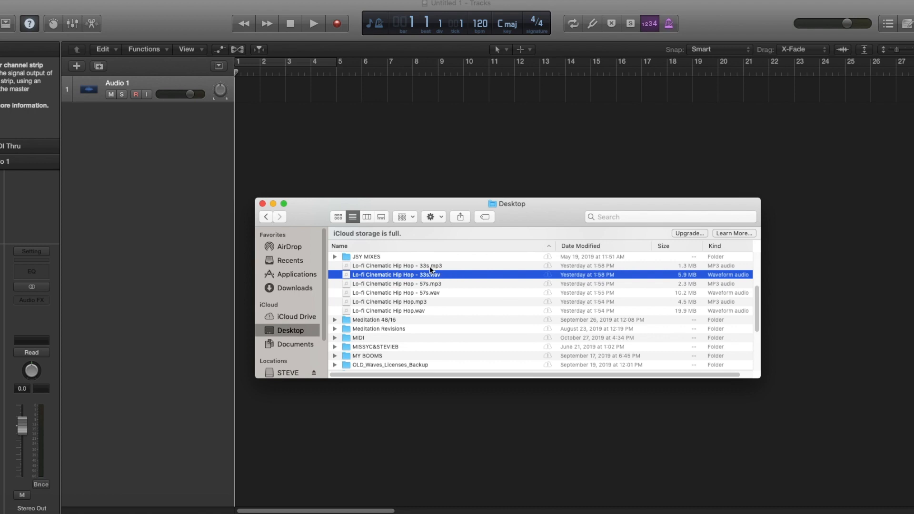
Select the 33s mp3 version of Lo-fi Cinematic Hip Hop in the Desktop Finder window
click(431, 266)
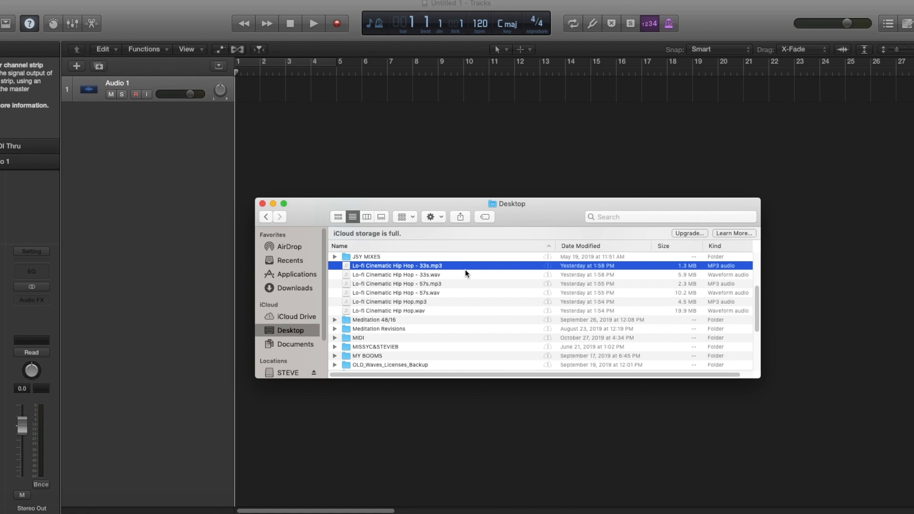
Pick the full-length Lo-fi Cinematic Hip Hop.mp3 in Finder and drop it onto the first audio track
click(420, 311)
shift+click(405, 266)
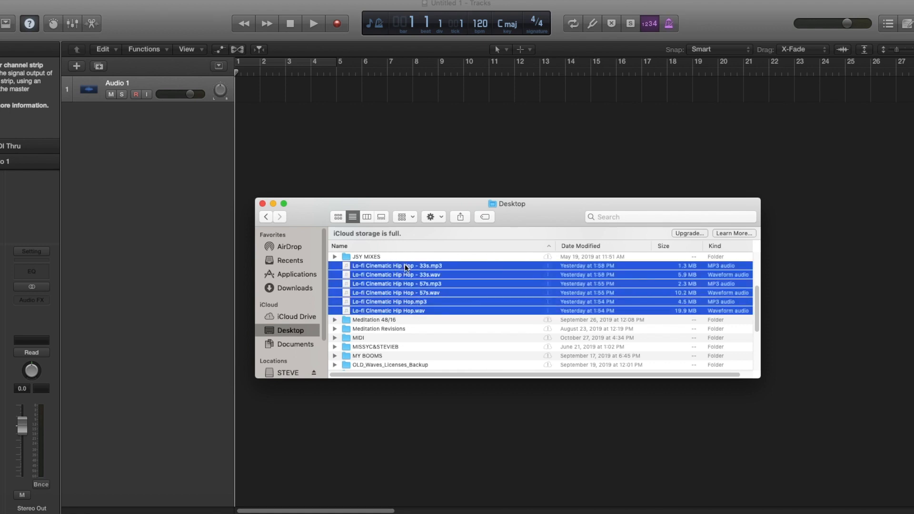
click(434, 293)
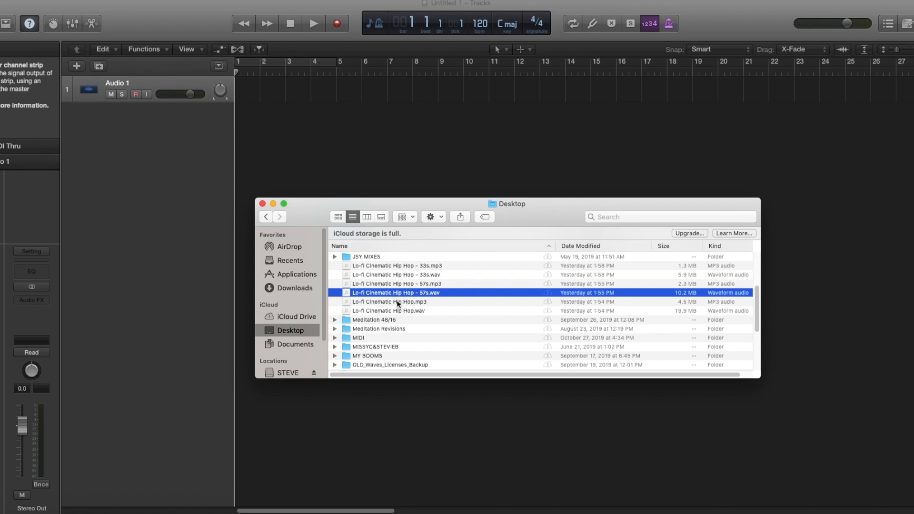
click(385, 301)
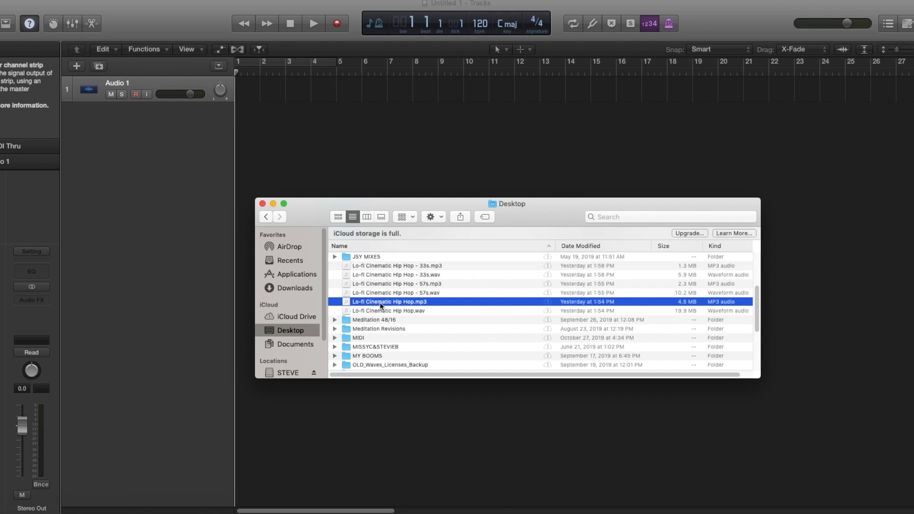
drag(385, 302, 241, 92)
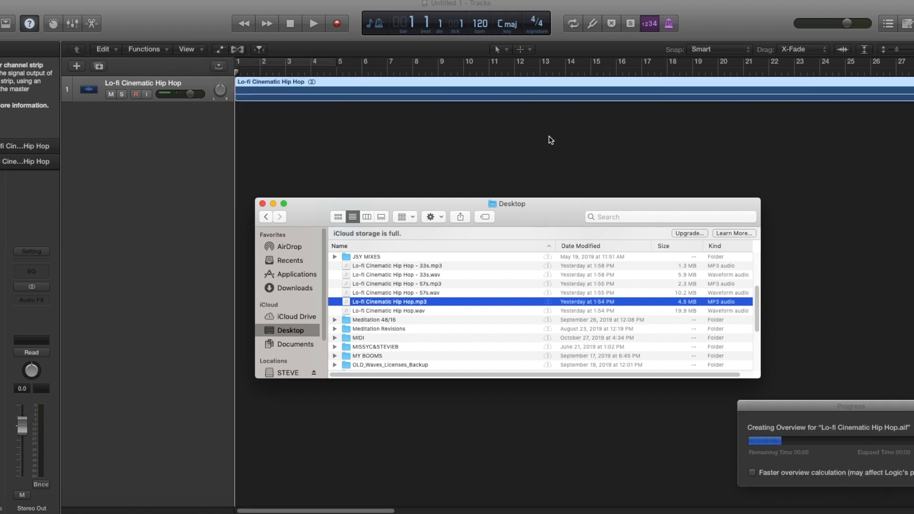
Add the 57s mp3 and then the 33s mp3 after the full mix on track 1
scroll(547, 151, down, 5)
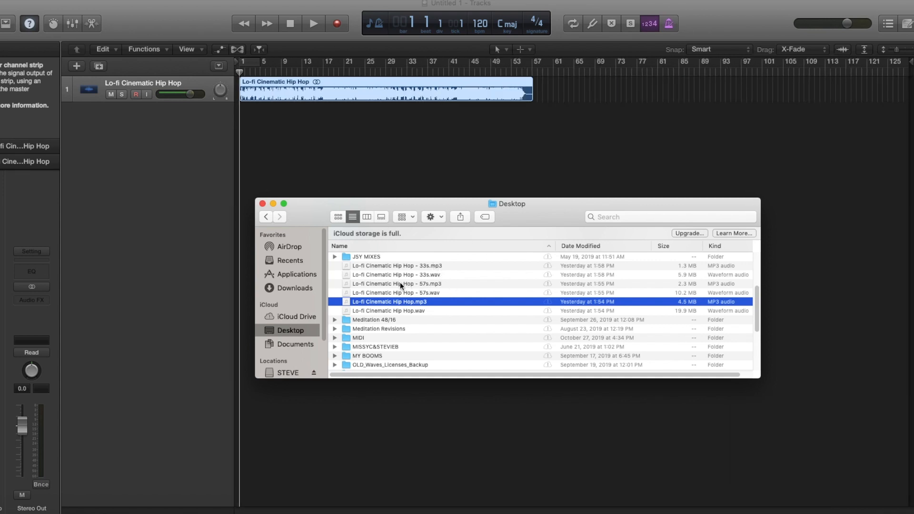
drag(401, 285, 548, 98)
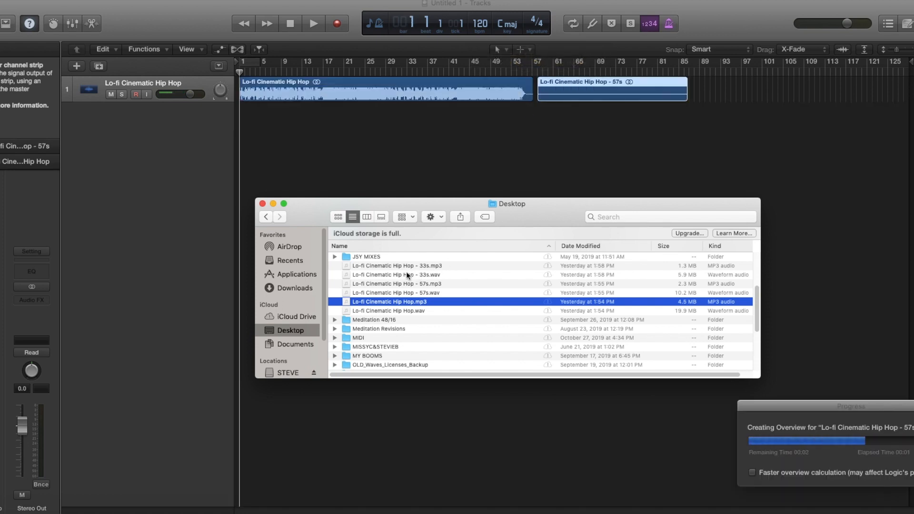
drag(401, 265, 694, 95)
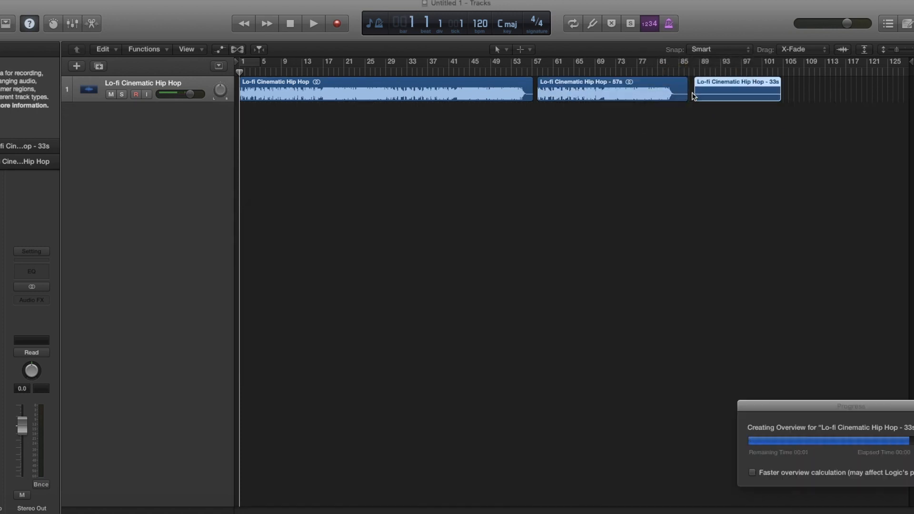
key(super+Right)
key(super+Right)
key(super+Right)
key(super+Right)
key(super+Right)
key(super+Right)
Trim the full-length region's end back by about a bar so it ends near bar 56
key(super+Down)
key(super+Down)
key(super+Down)
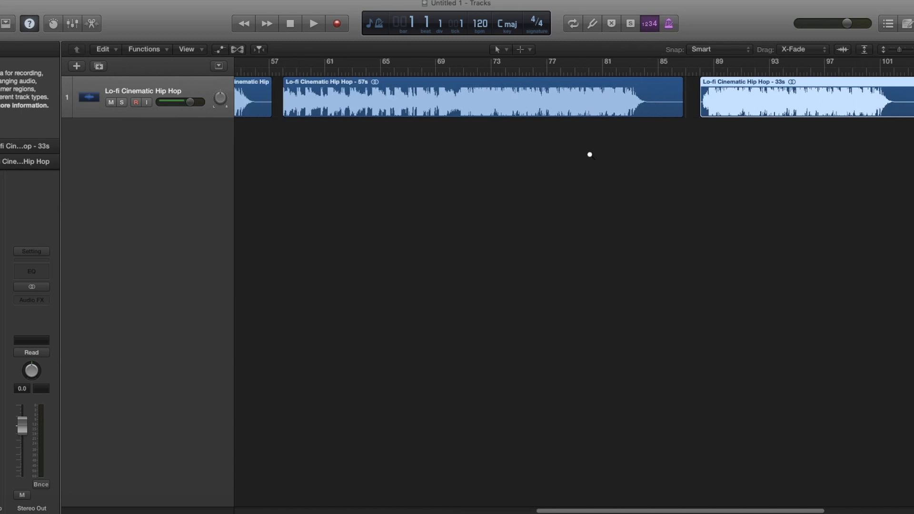
scroll(590, 155, up, 1)
scroll(590, 155, up, 1)
scroll(590, 154, left, 10)
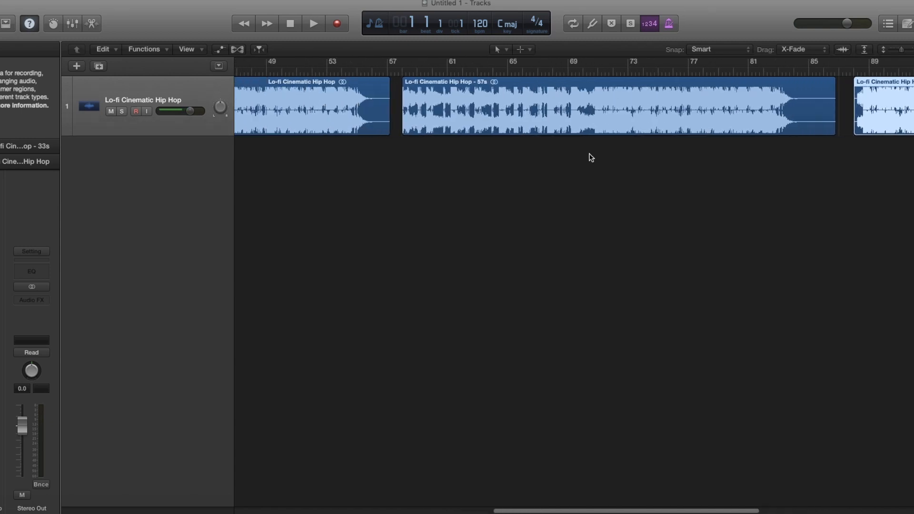
scroll(590, 154, up, 4)
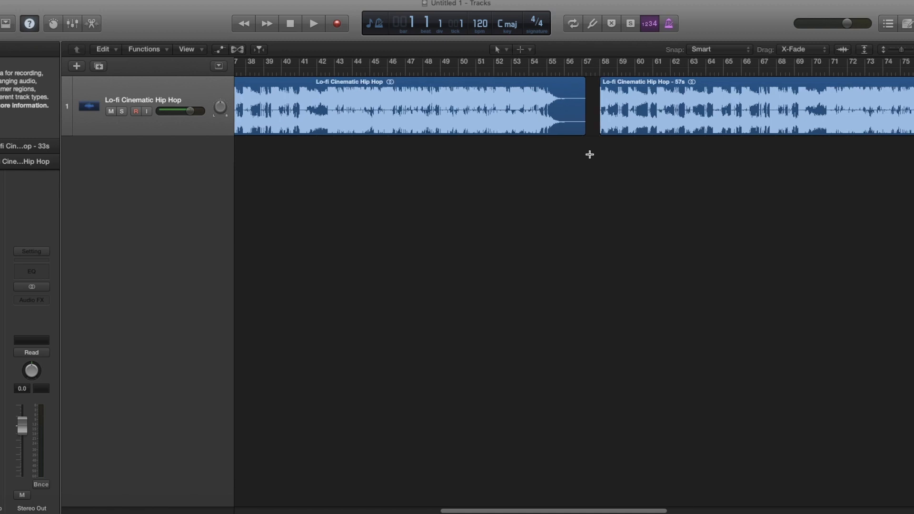
scroll(804, 131, right, 1)
scroll(804, 131, right, 5)
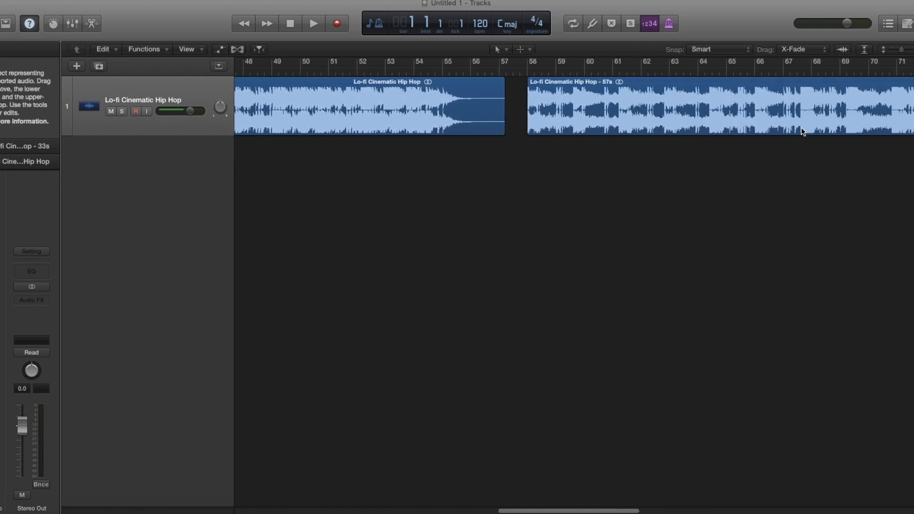
click(497, 126)
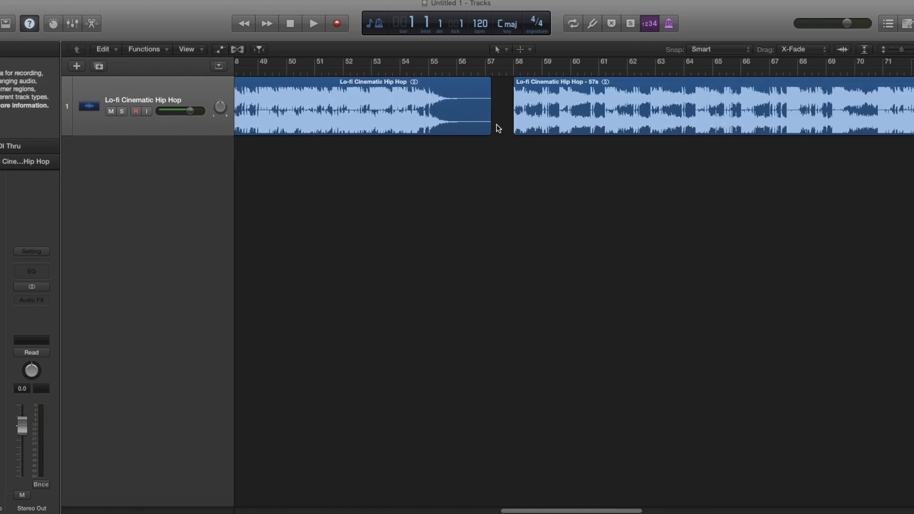
drag(490, 129, 460, 127)
Draw a short fade-out on the full-length region with the Fade Tool and move the 57s region against it
click(525, 49)
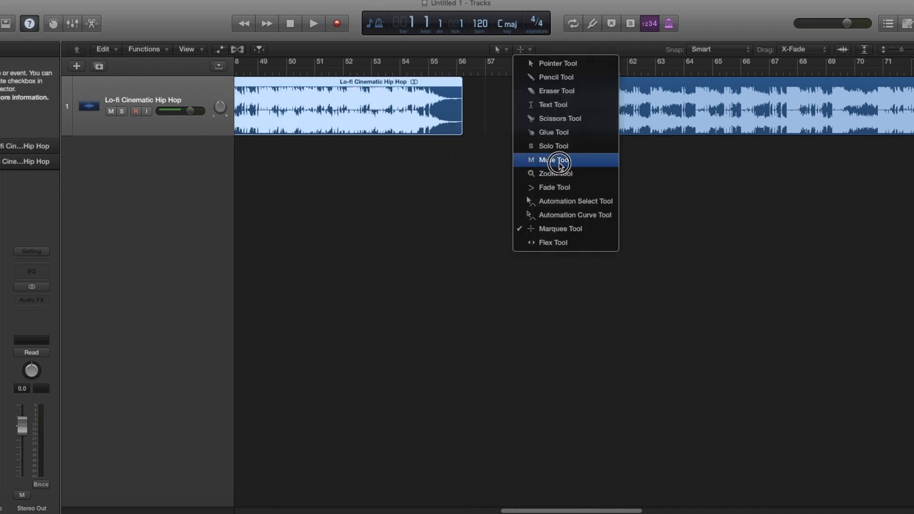
click(560, 190)
drag(460, 103, 454, 103)
drag(538, 99, 493, 104)
Play the join from near bar 55 and shorten the full-length region's fade-out
key(super+Right)
key(super+Right)
key(super+Right)
key(super+Right)
key(super+Right)
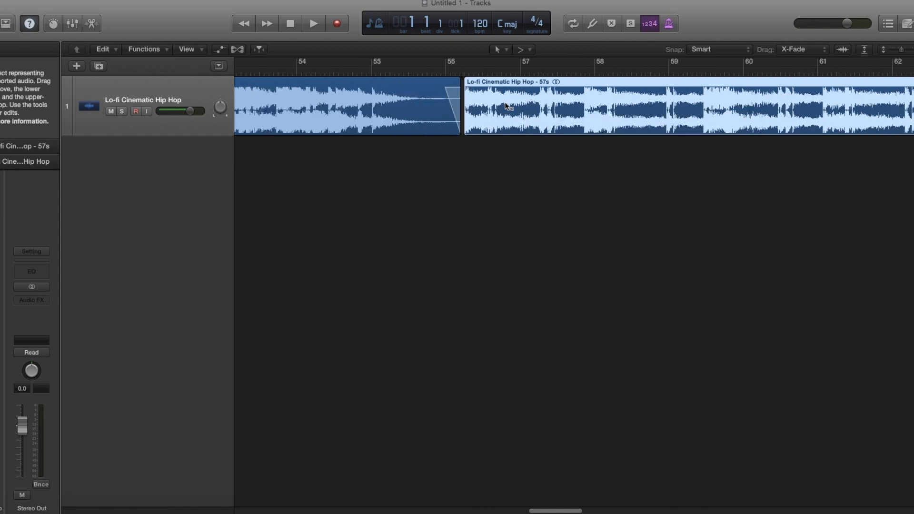
click(293, 69)
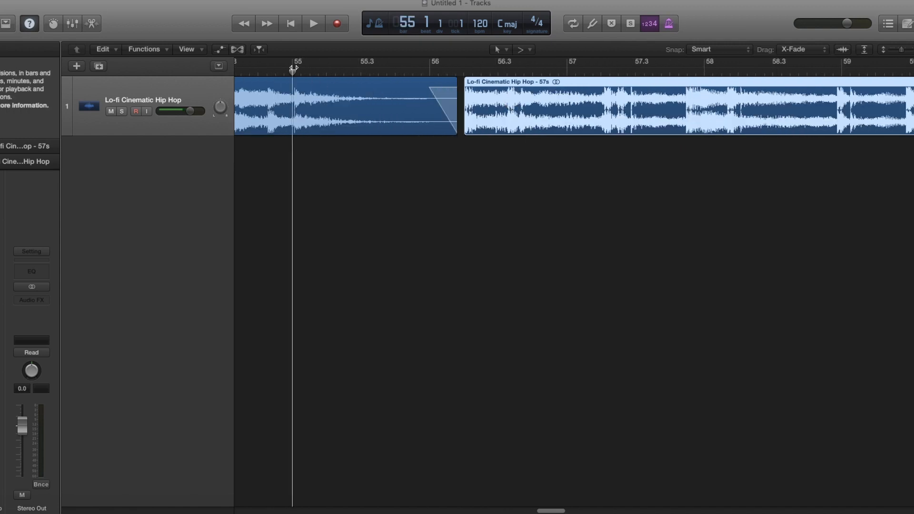
key(space)
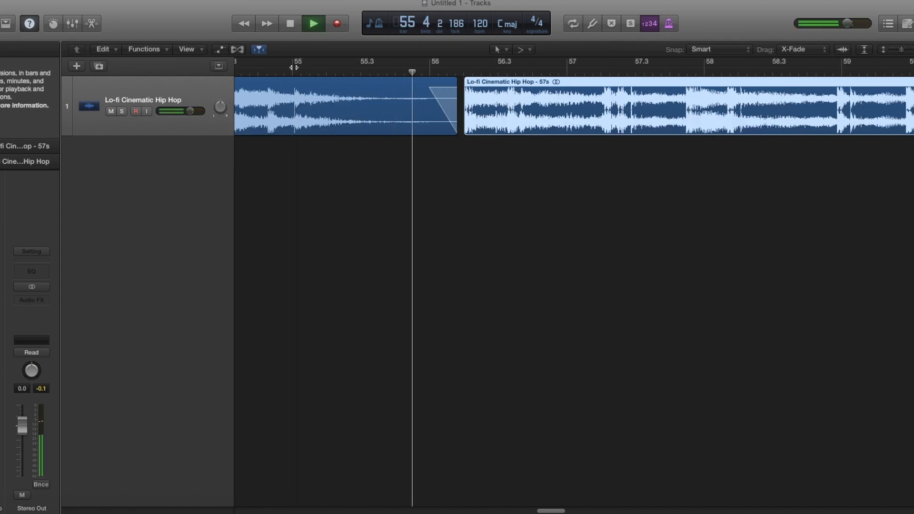
key(space)
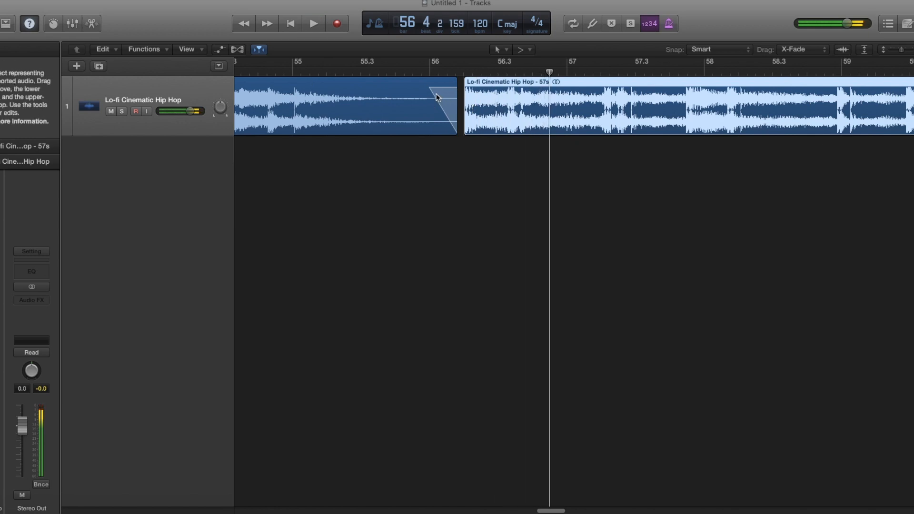
drag(435, 88, 461, 115)
scroll(485, 112, down, 10)
scroll(484, 114, down, 8)
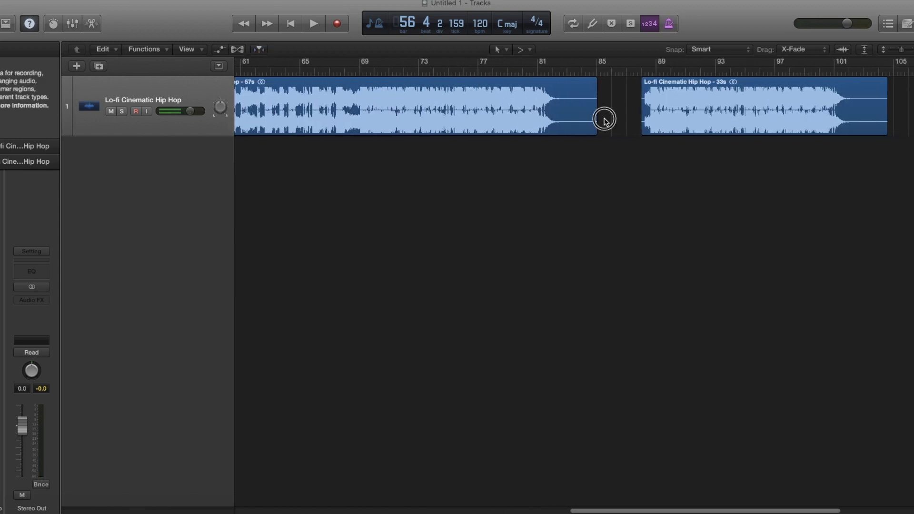
Trim the 57s region's end toward bar 83 and slide the 33s region to 83 2 1 1
drag(597, 123, 567, 123)
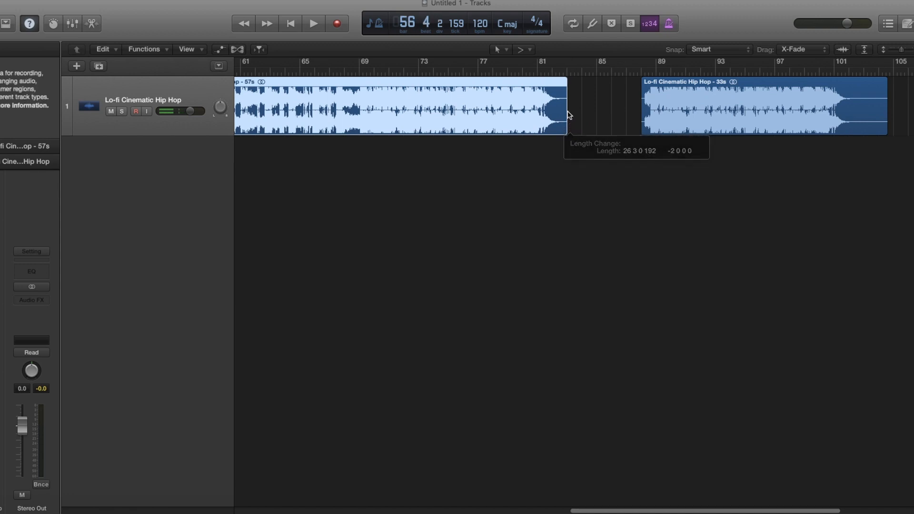
click(568, 119)
scroll(571, 113, up, 8)
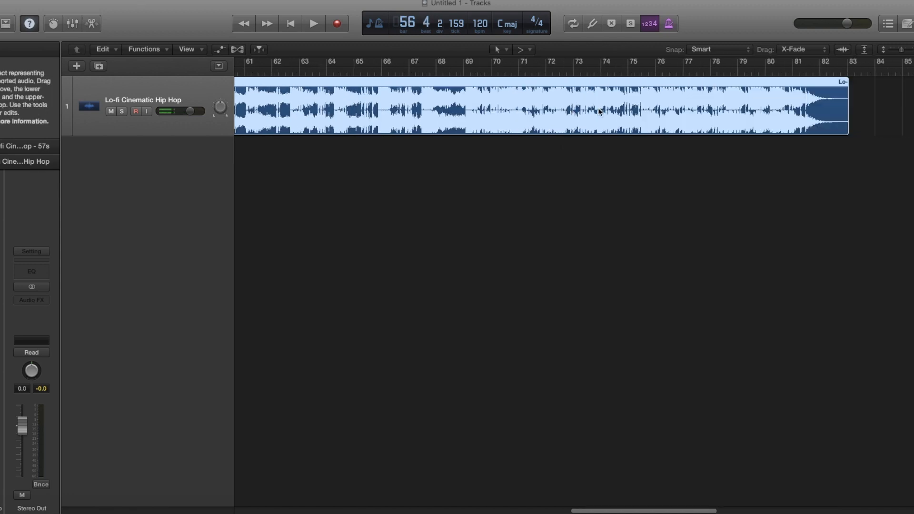
scroll(798, 96, right, 5)
drag(799, 96, 617, 98)
scroll(644, 104, up, 10)
Fade out the 57s region, close the gap before the 33s region, and play the transition
double_click(533, 70)
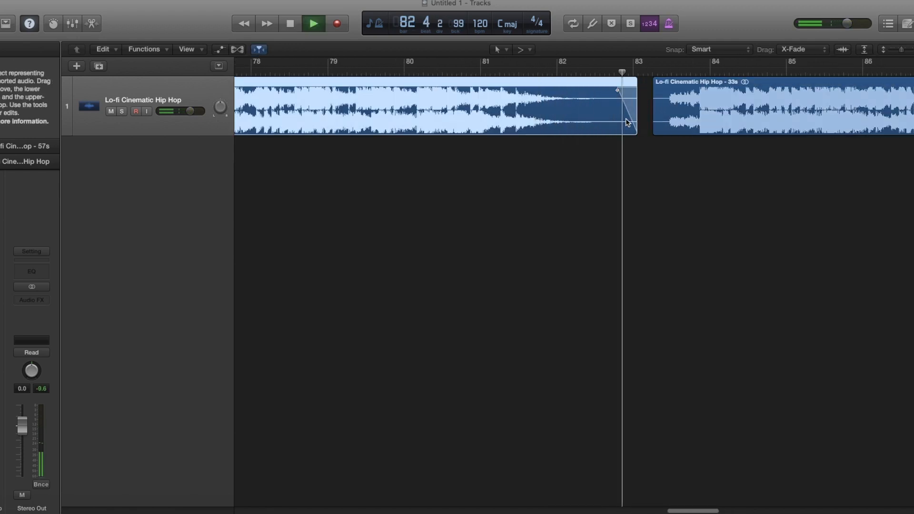
key(space)
drag(654, 119, 678, 106)
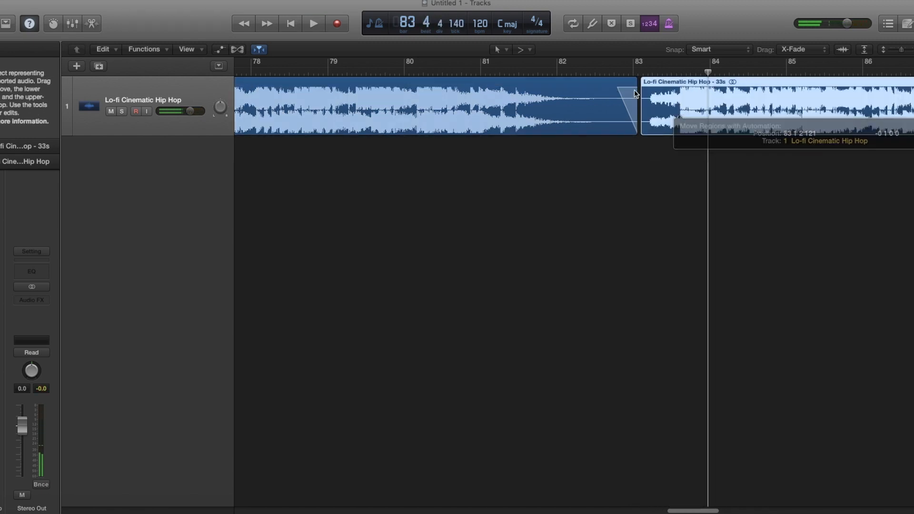
double_click(534, 71)
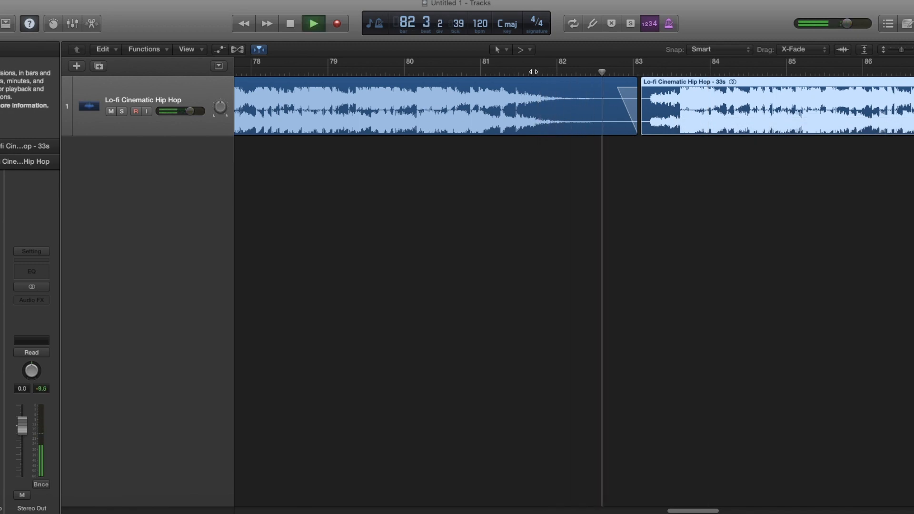
key(super+Left)
key(super+Left)
key(super+Left)
key(super+Left)
key(super+Left)
key(super+Left)
key(super+Left)
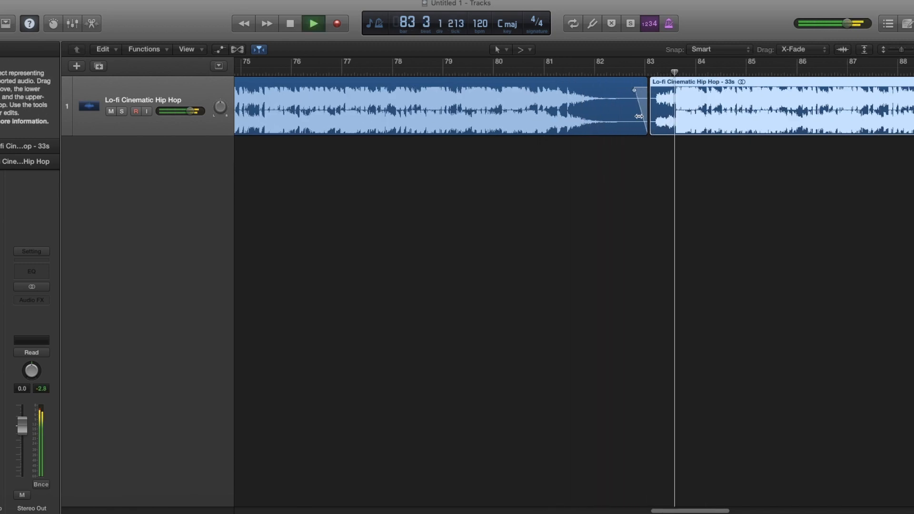
key(space)
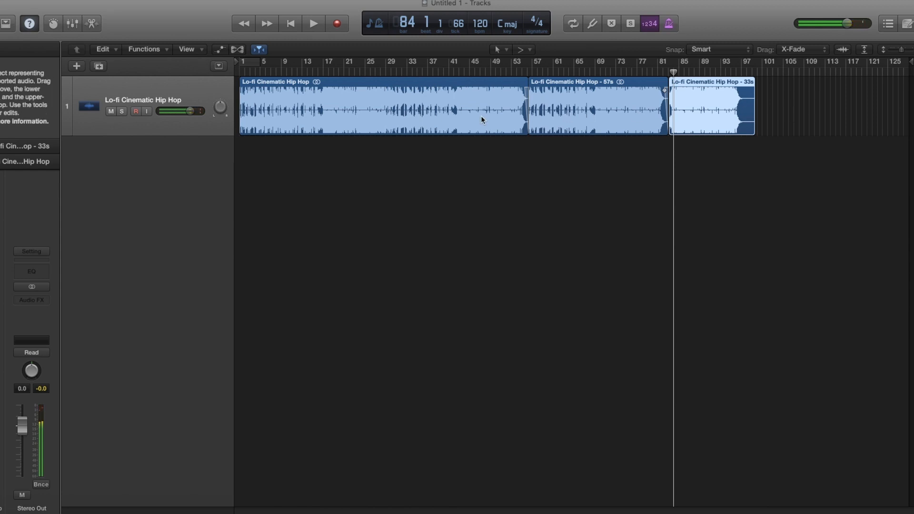
key(Return)
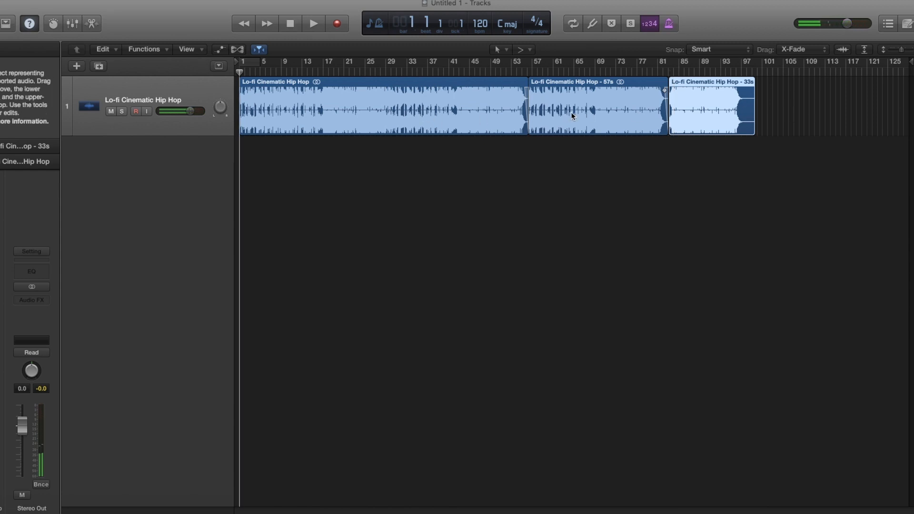
click(77, 68)
Create the Audio 2 track and drop aj-loop.wav from the Desktop onto it at bar 1
key(Return)
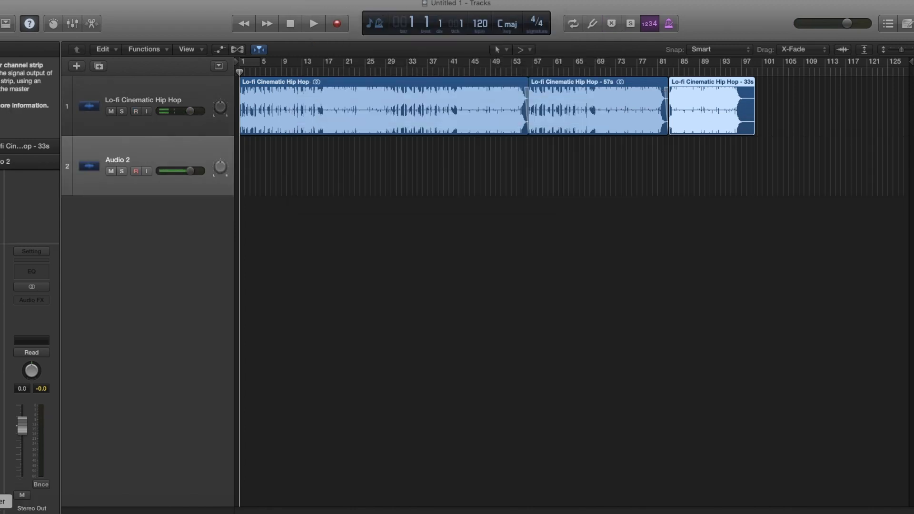
click(1, 513)
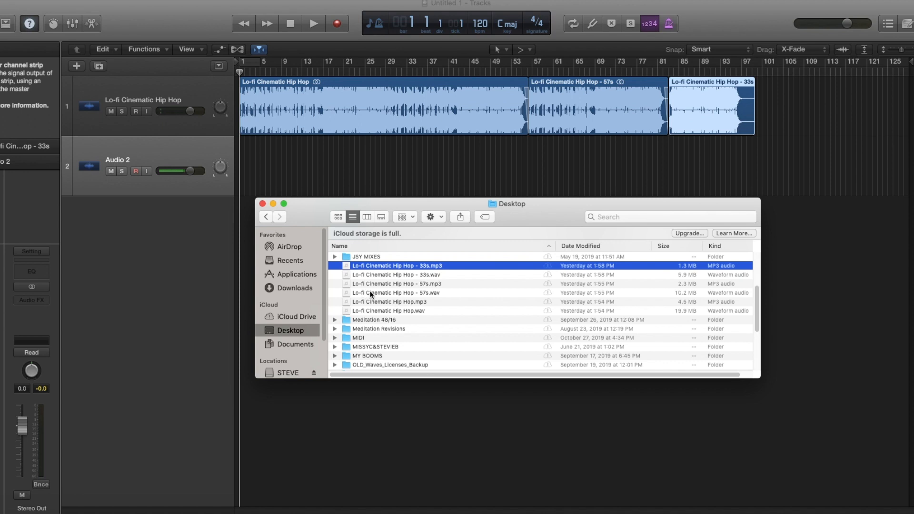
scroll(369, 291, up, 5)
drag(365, 267, 250, 159)
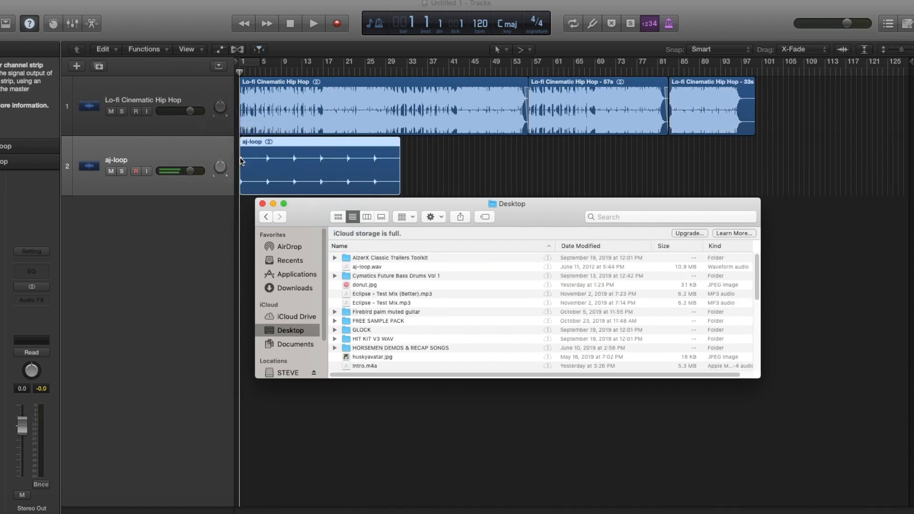
click(413, 174)
key(super+Right)
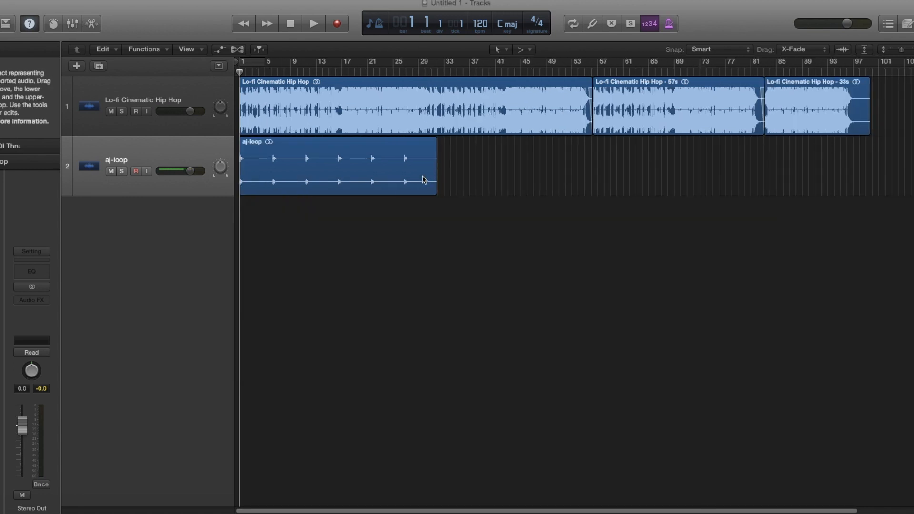
Copy aj-loop twice along the timeline and trim aj-loop.3 to end with the main track
drag(360, 173, 723, 167)
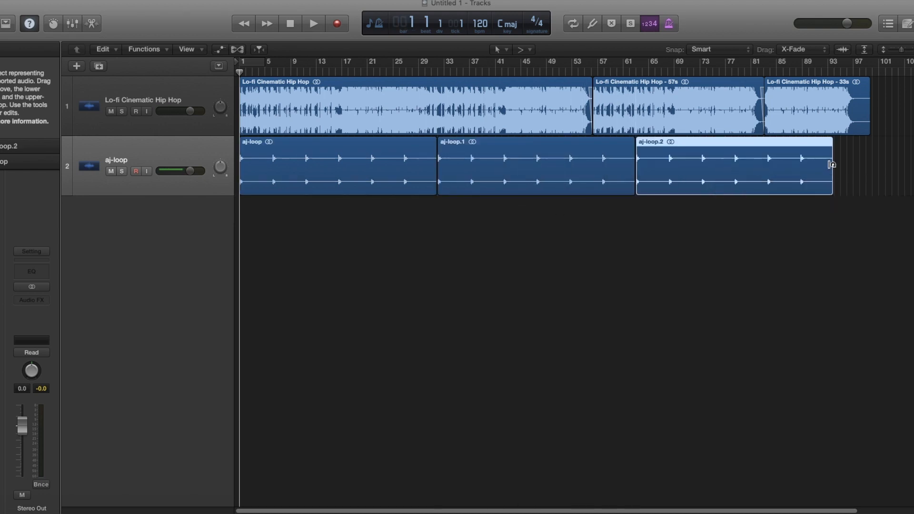
scroll(831, 167, right, 3)
drag(604, 169, 833, 176)
scroll(832, 176, right, 3)
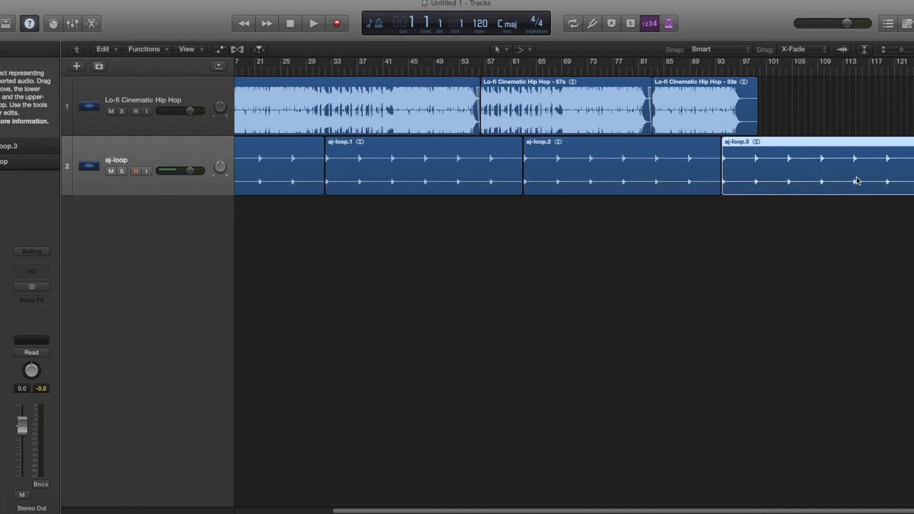
drag(910, 185, 746, 183)
Select all the aj-loop regions on the track and zoom in with taller tracks
scroll(678, 187, left, 5)
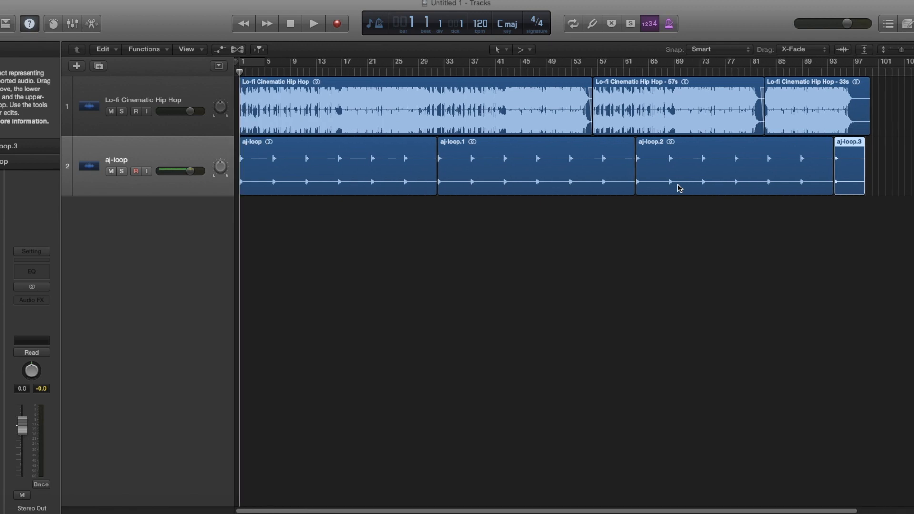
key(Return)
click(185, 158)
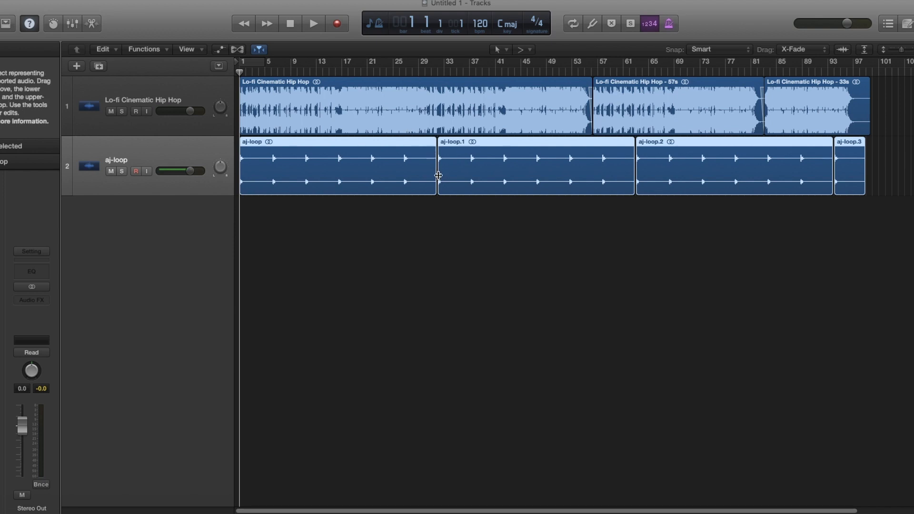
key(super+Right)
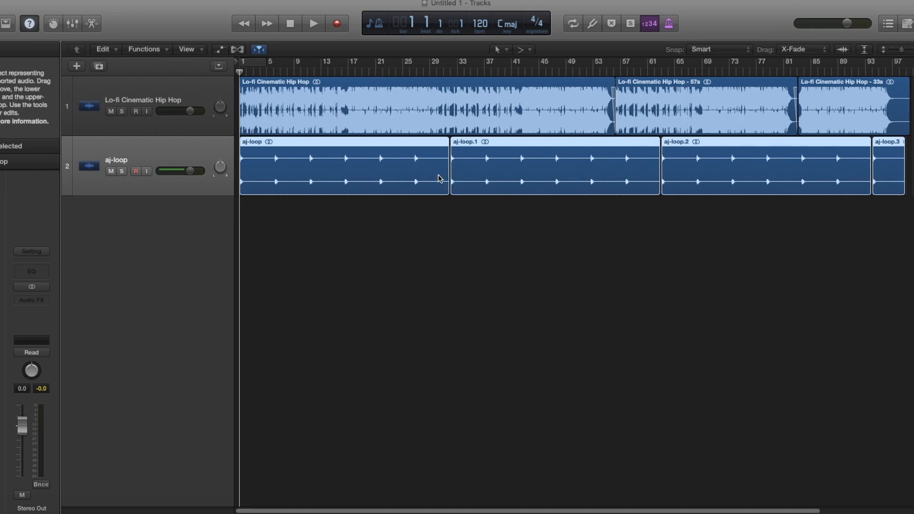
key(super+Down)
key(super+Down)
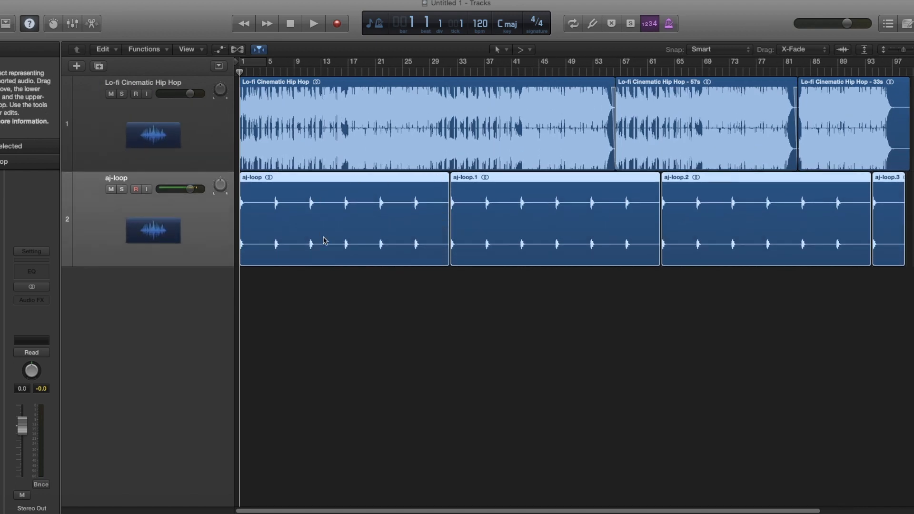
key(super+Right)
key(super+Right)
key(super+Right)
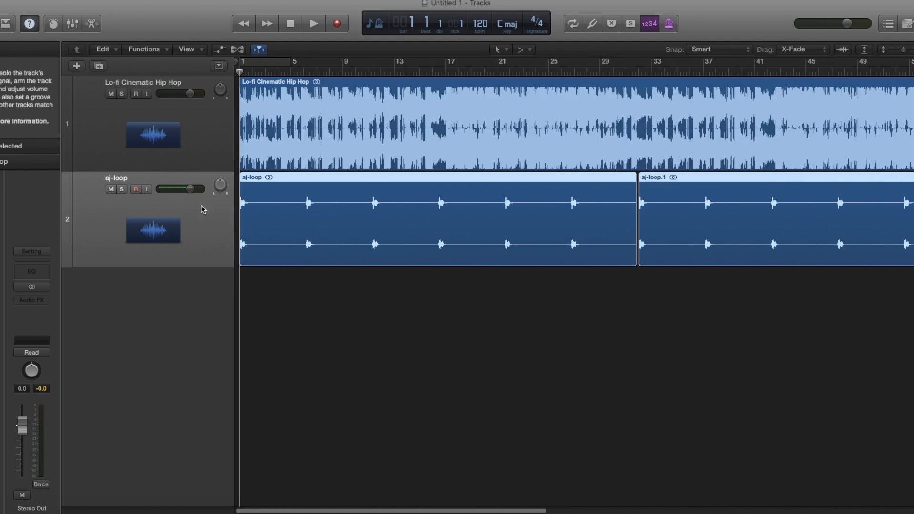
Shift all the aj-loop regions later so they start at bar 2 beat 3
scroll(202, 207, right, 1)
scroll(283, 239, left, 1)
key(super+Right)
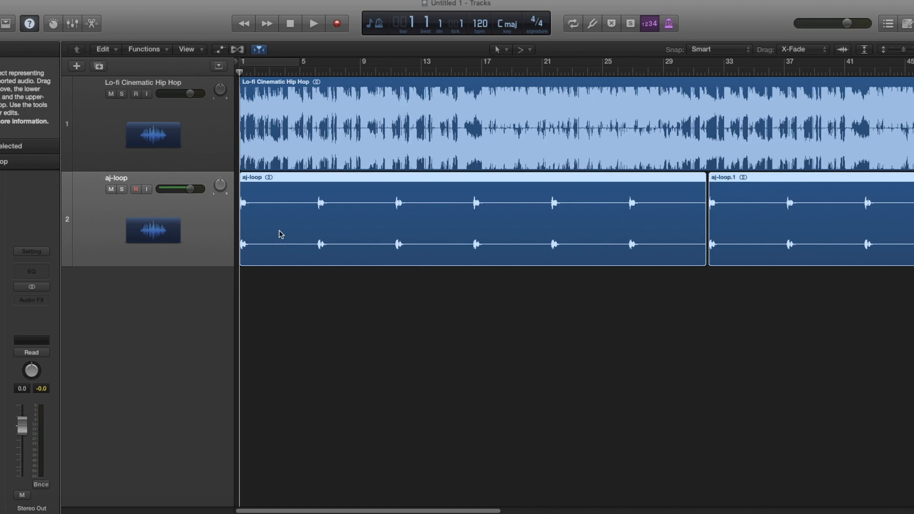
key(super+Left)
key(super+Left)
key(super+Left)
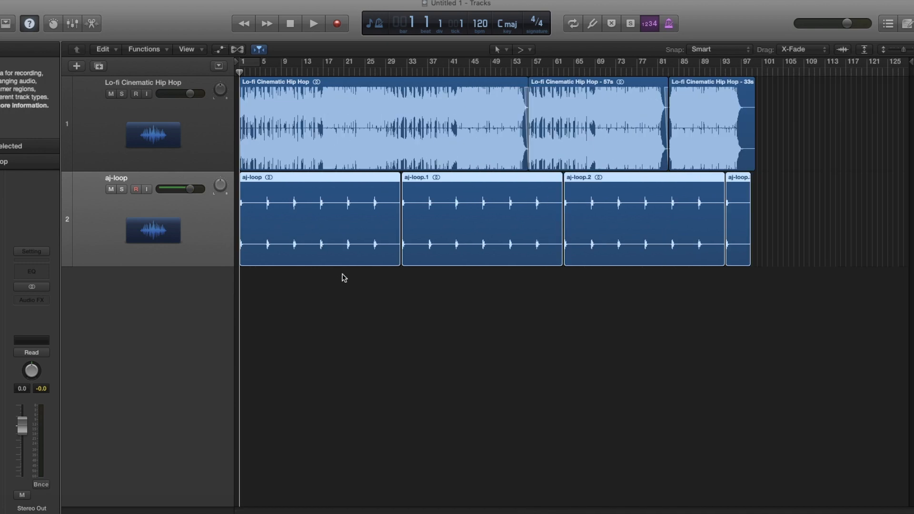
shift+click(734, 246)
key(super+Right)
key(super+Right)
key(super+Right)
drag(362, 247, 386, 247)
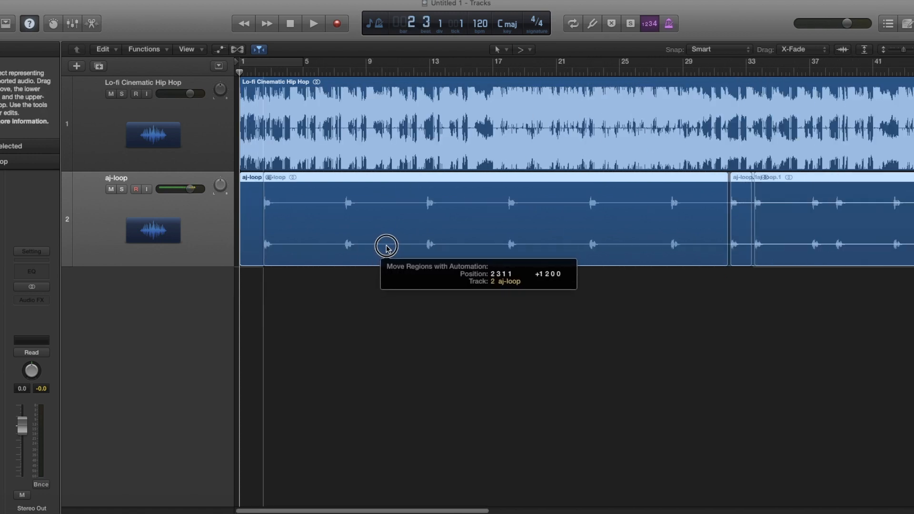
drag(386, 247, 386, 246)
Play the arrangement back while zooming around the song
key(super+Left)
key(super+Left)
key(super+Left)
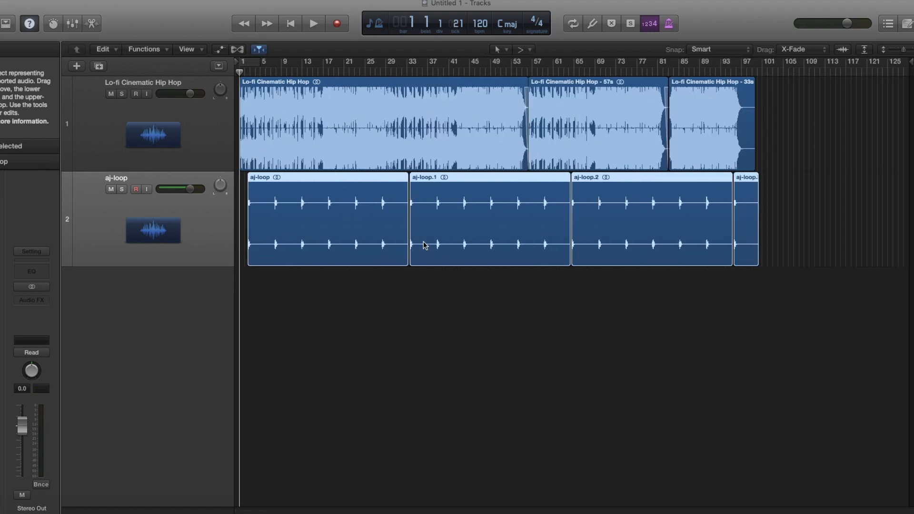
key(space)
key(super+Right)
key(super+Right)
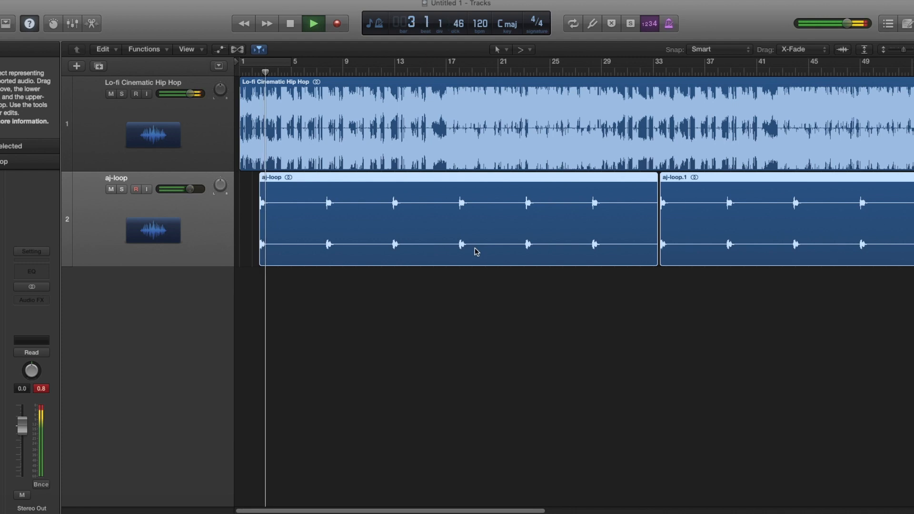
key(super+Left)
scroll(479, 250, right, 5)
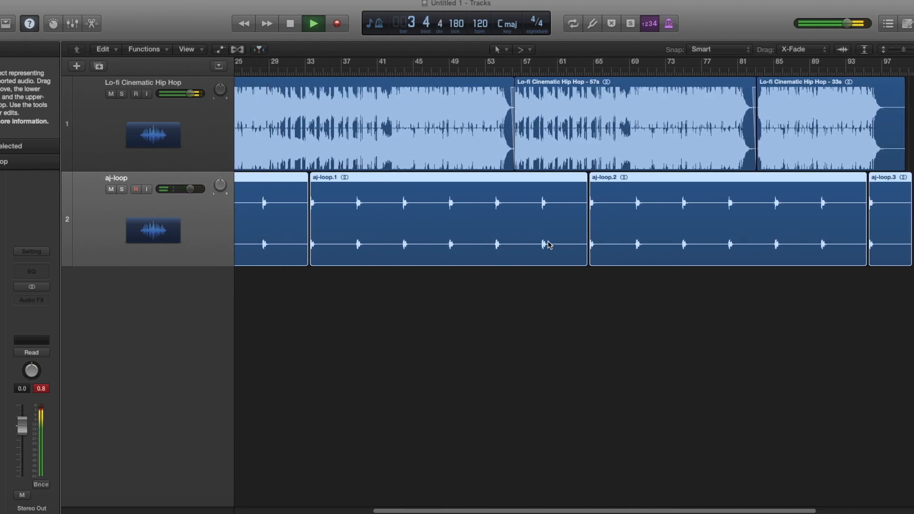
scroll(550, 245, left, 5)
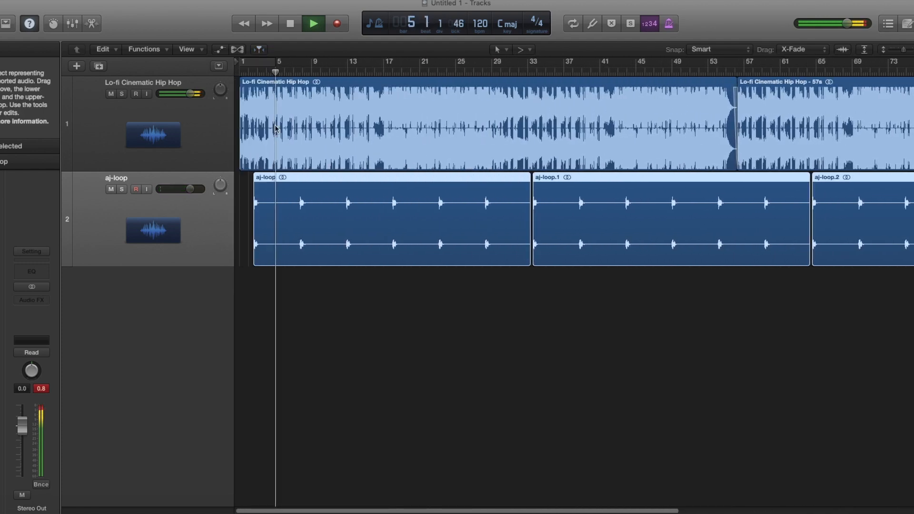
Jump playback to bar 17, stop playback, and deselect the last Lo-fi region
key(super+Right)
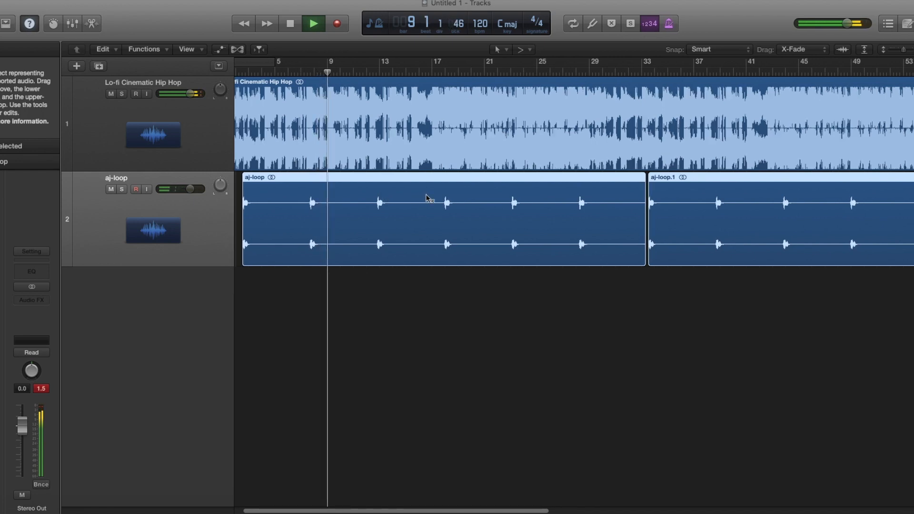
click(431, 70)
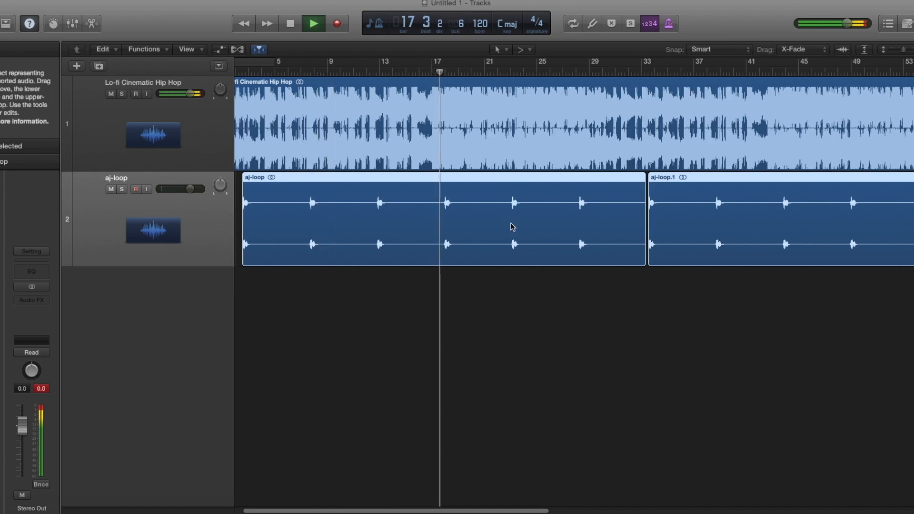
scroll(530, 247, down, 5)
key(space)
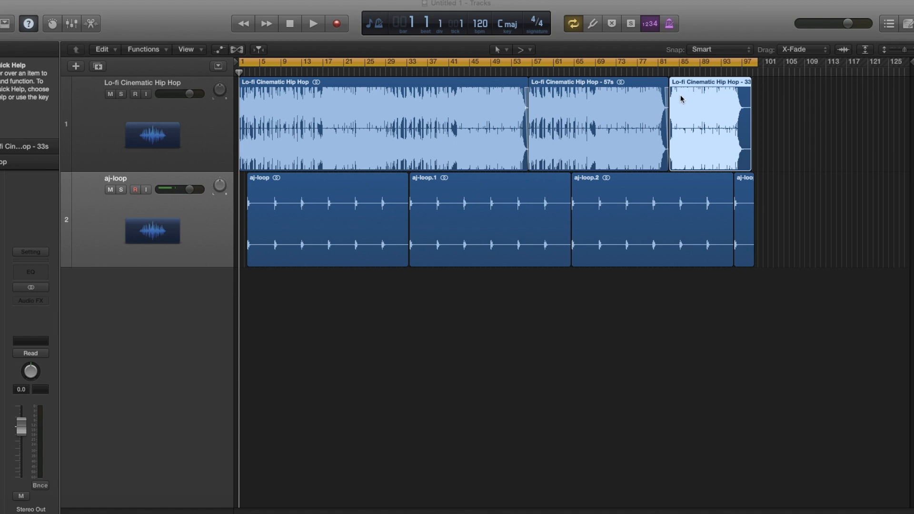
scroll(731, 152, up, 2)
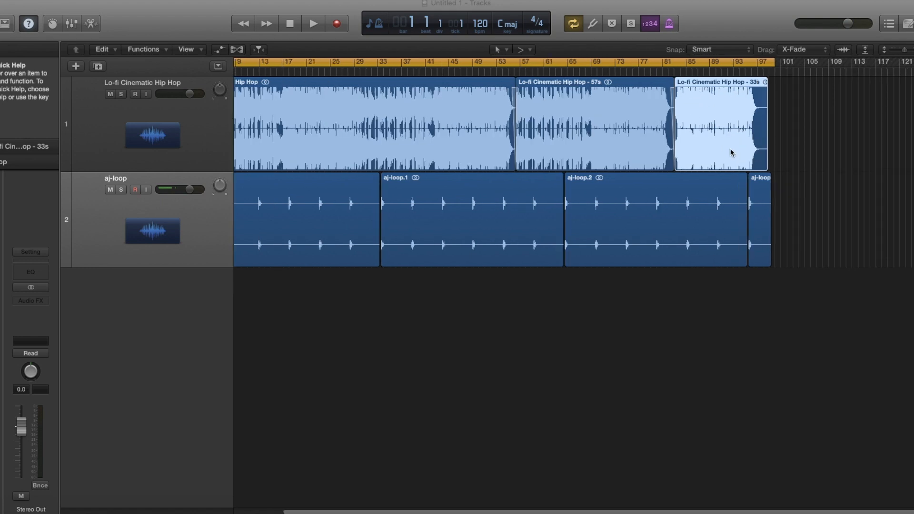
scroll(730, 152, left, 2)
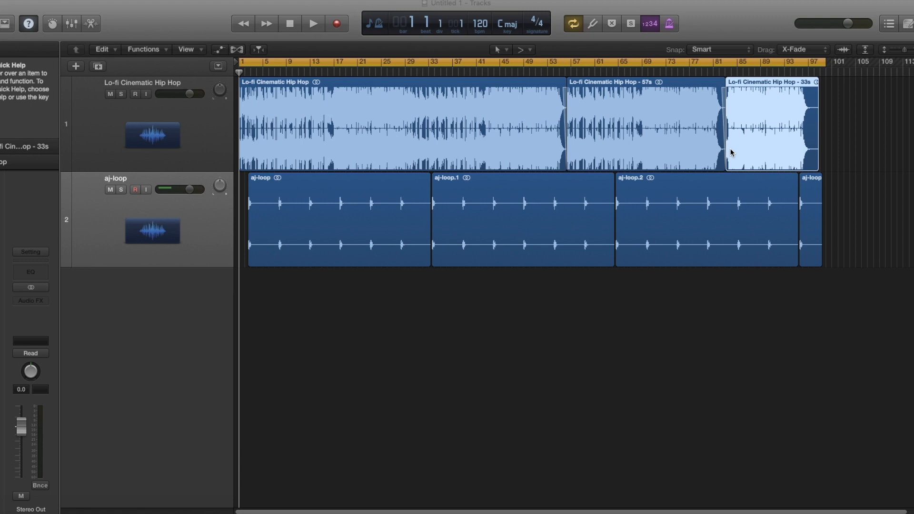
click(690, 314)
Bounce the mix as an MP3 named 'Lofi Cinematic Hip Hop - watermarked' on the Desktop
key(super+b)
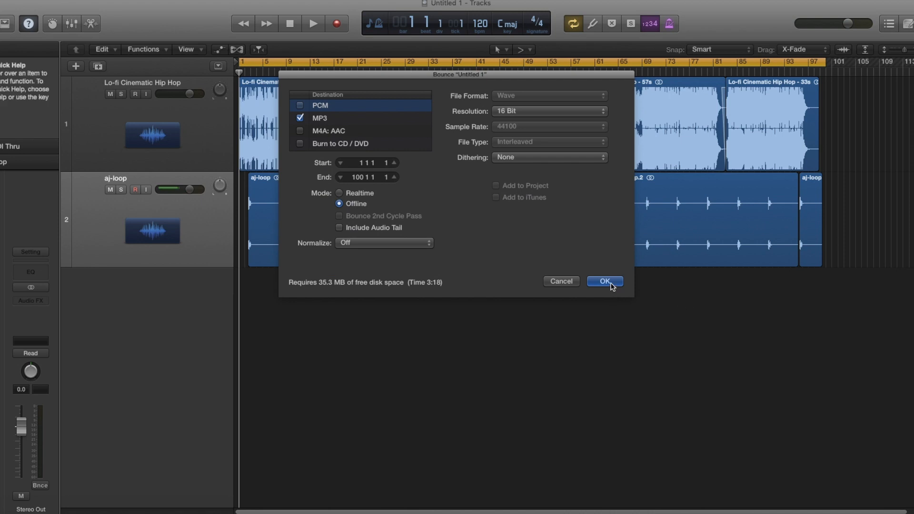
click(343, 121)
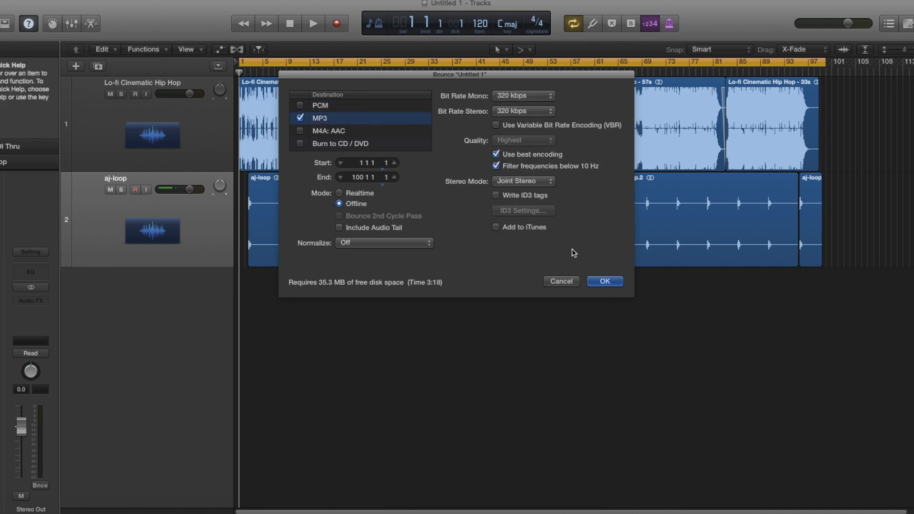
click(603, 282)
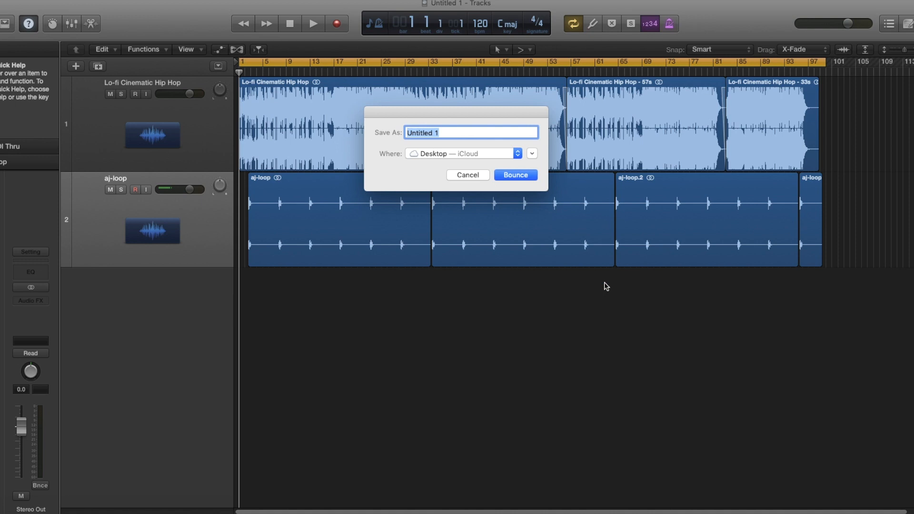
text(Lofi Cinematic Hip Hop - )
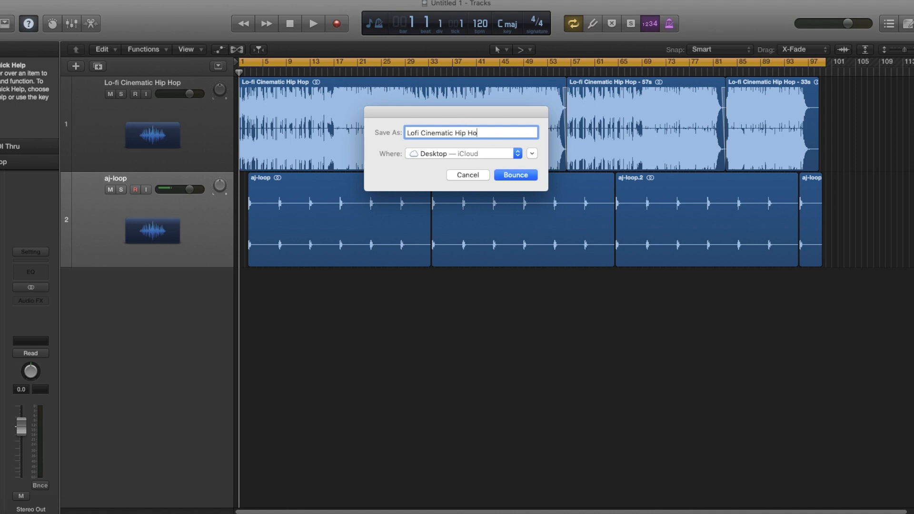
text(watermarke)
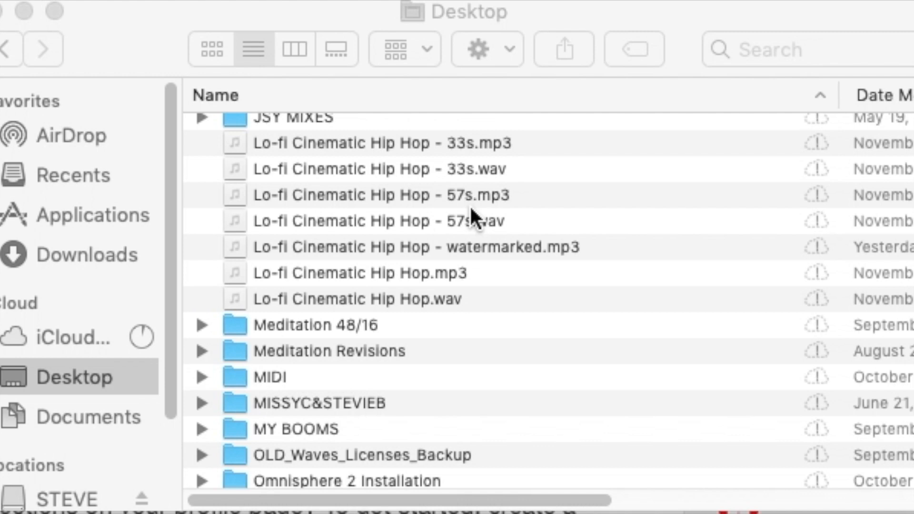
Create a new Desktop folder and name it 'LO-FI CINEMATIC HIP HOP'
click(730, 198)
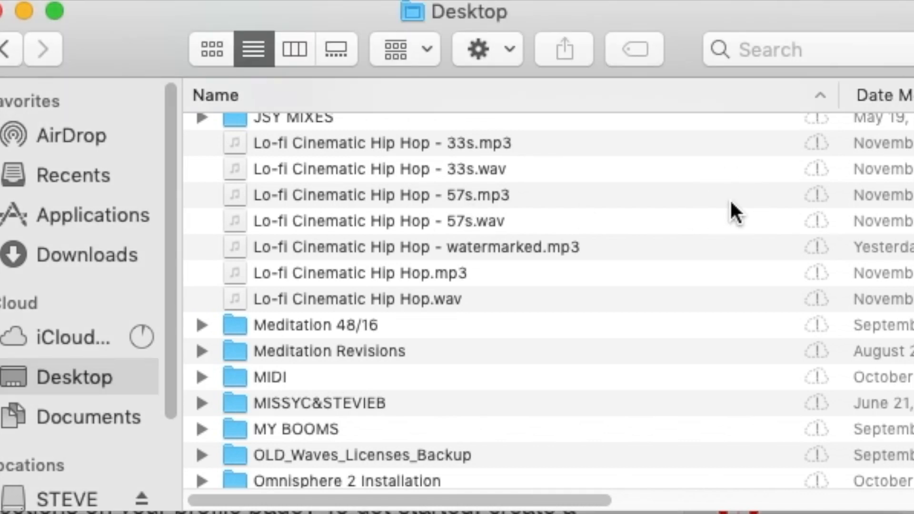
key(super+shift+n)
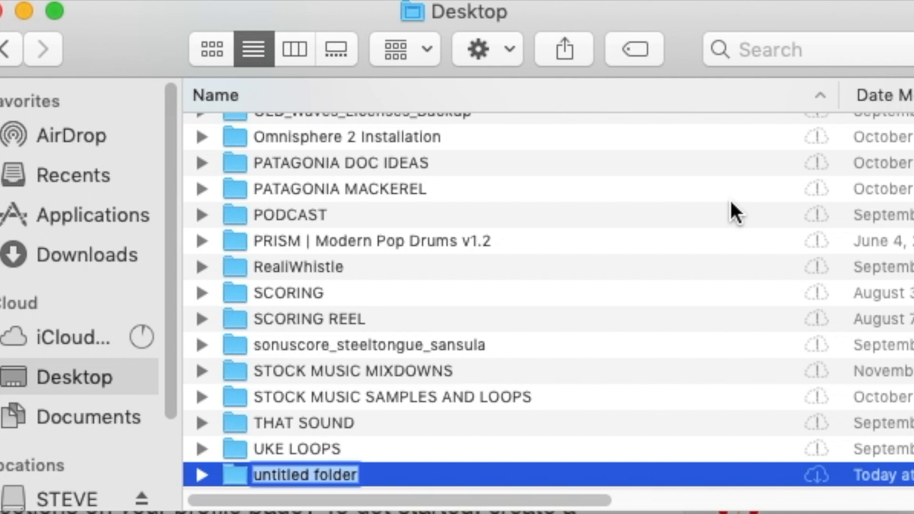
text(Lo)
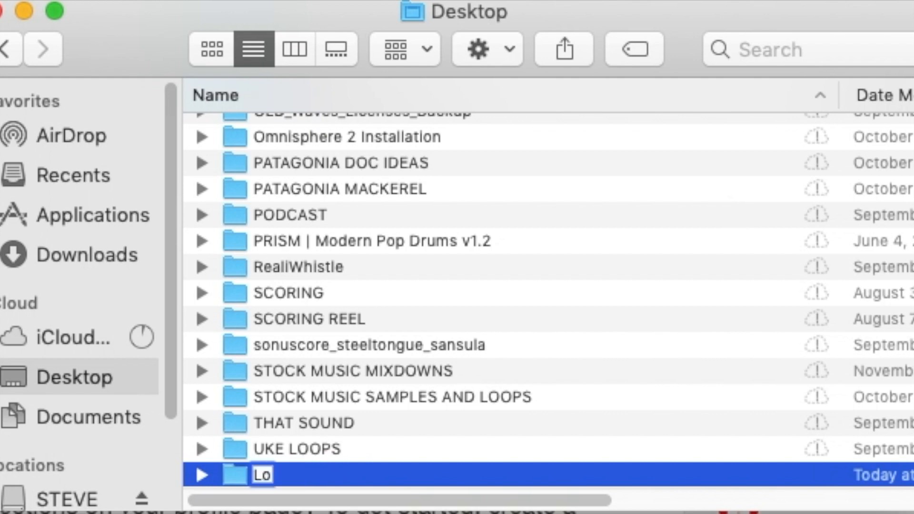
key(BackSpace)
text(O-F)
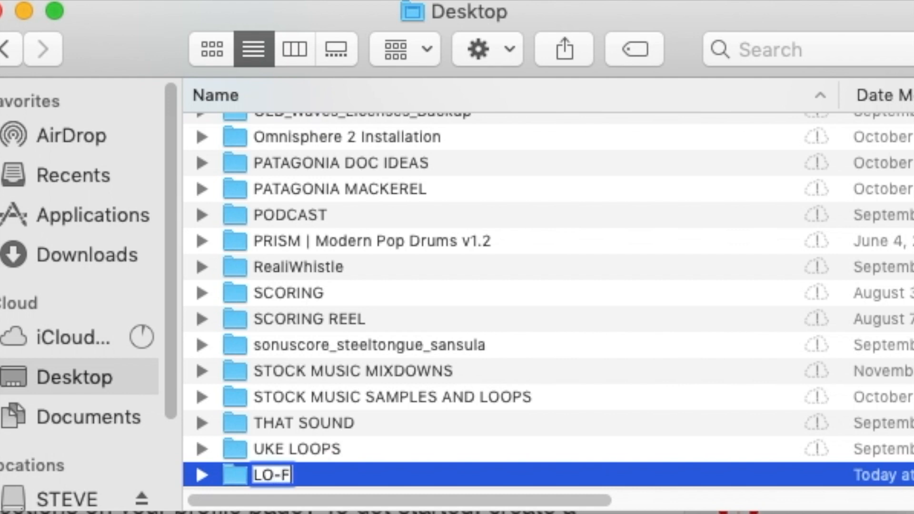
text(I CI)
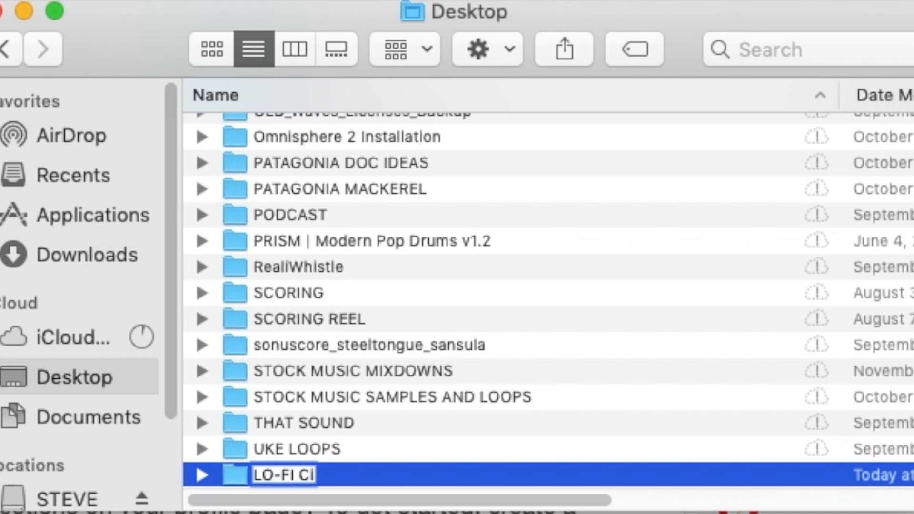
text(NEM)
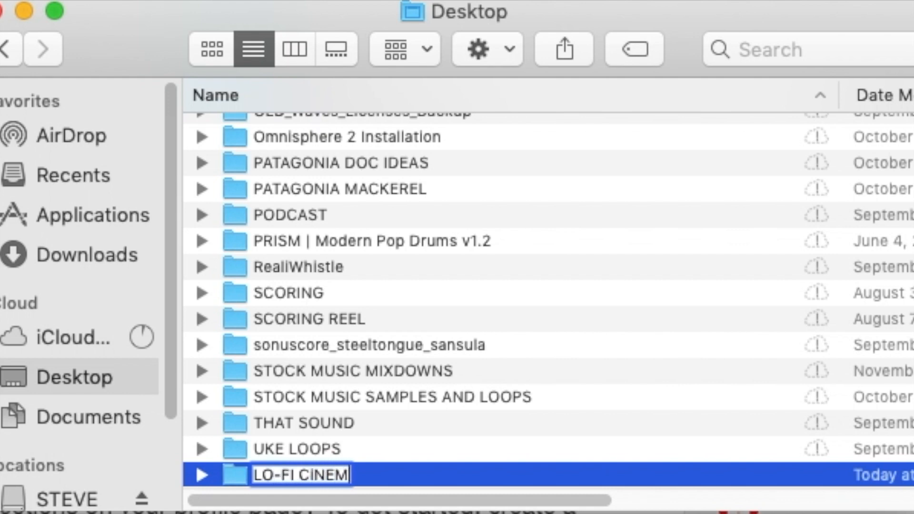
text(ATIC H)
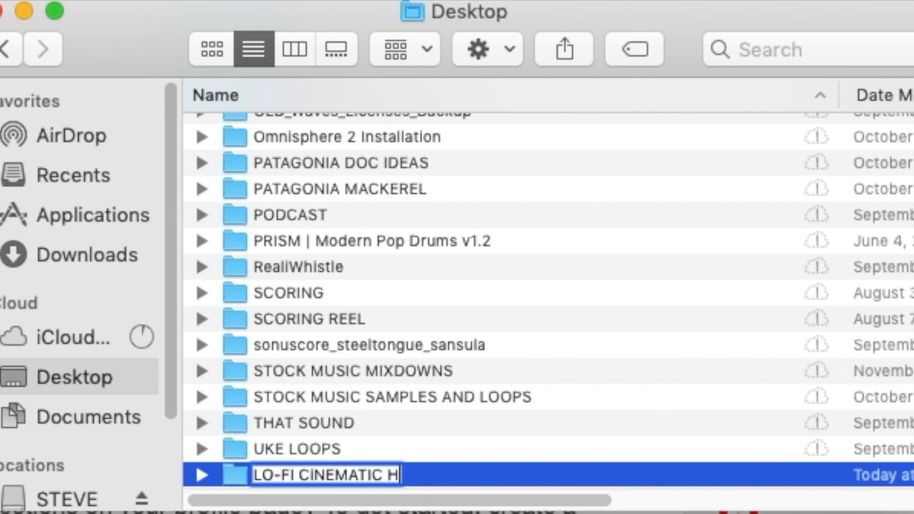
text(IP HOP)
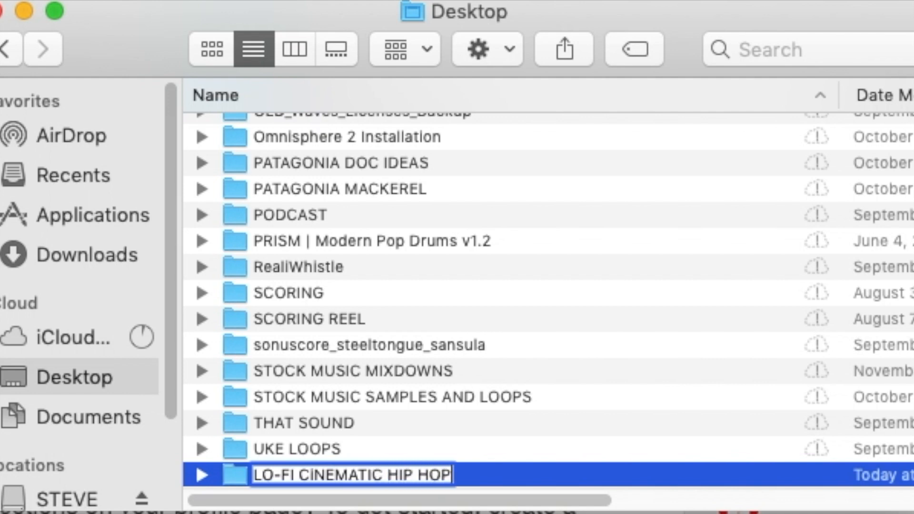
key(Return)
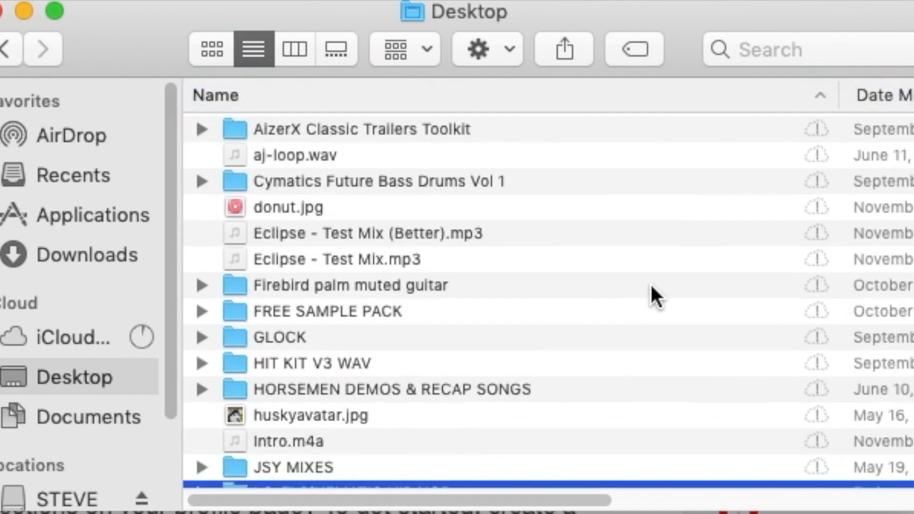
Move the four 33s and 57s track versions into the LO-FI CINEMATIC HIP HOP folder
scroll(558, 335, down, 5)
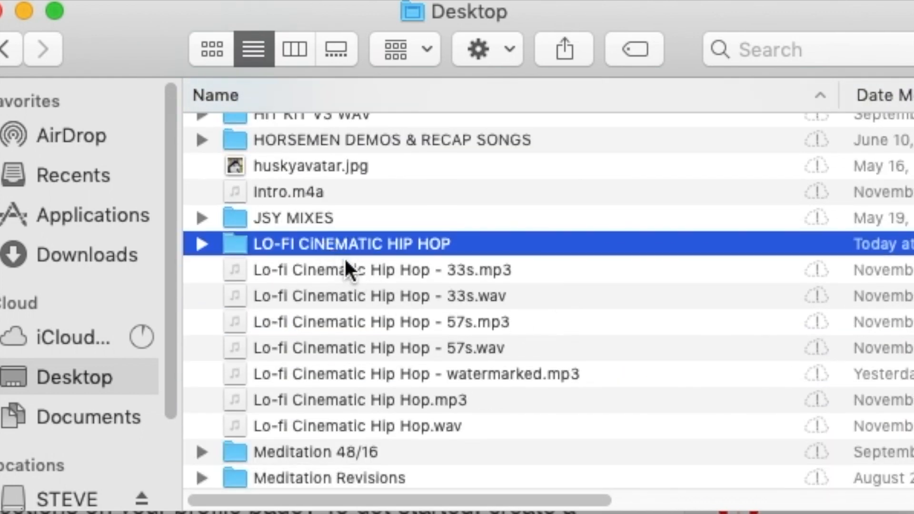
click(367, 270)
shift+click(380, 350)
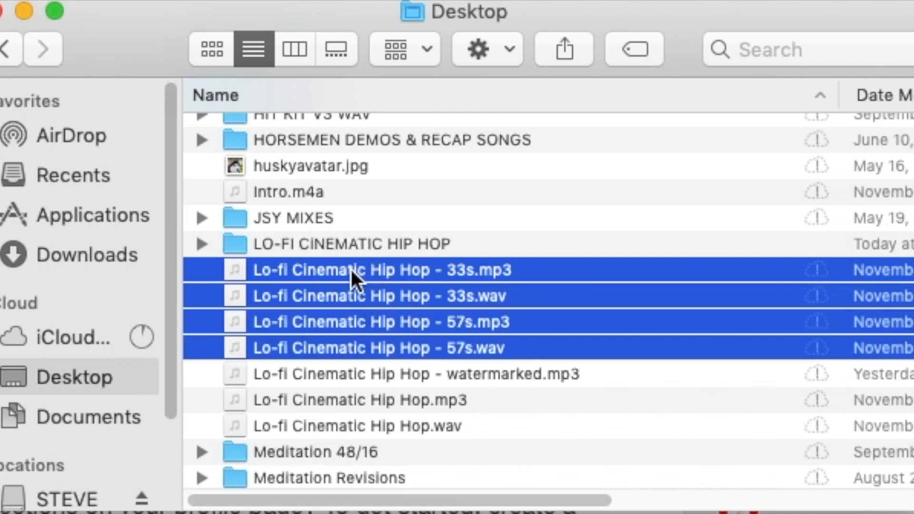
drag(344, 270, 341, 243)
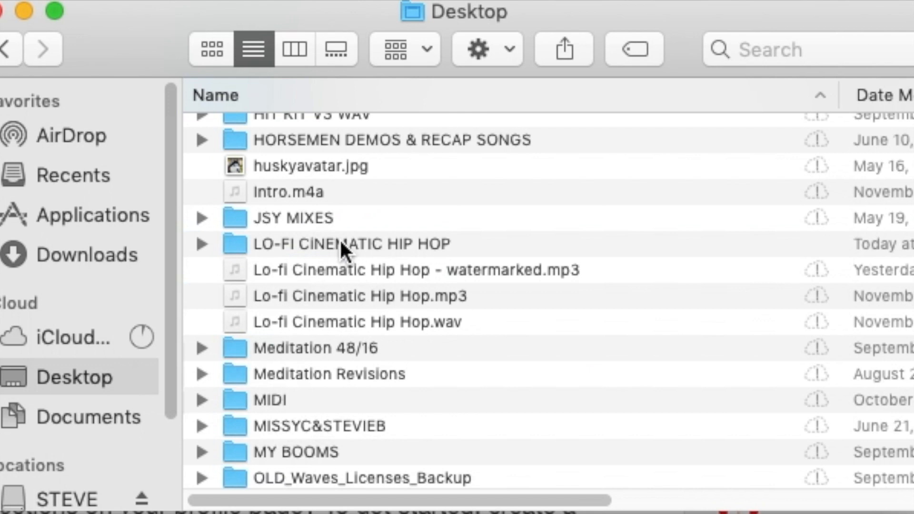
Move the full-length Lo-fi Cinematic Hip Hop mp3 and wav into the folder as well
click(387, 295)
shift+click(378, 322)
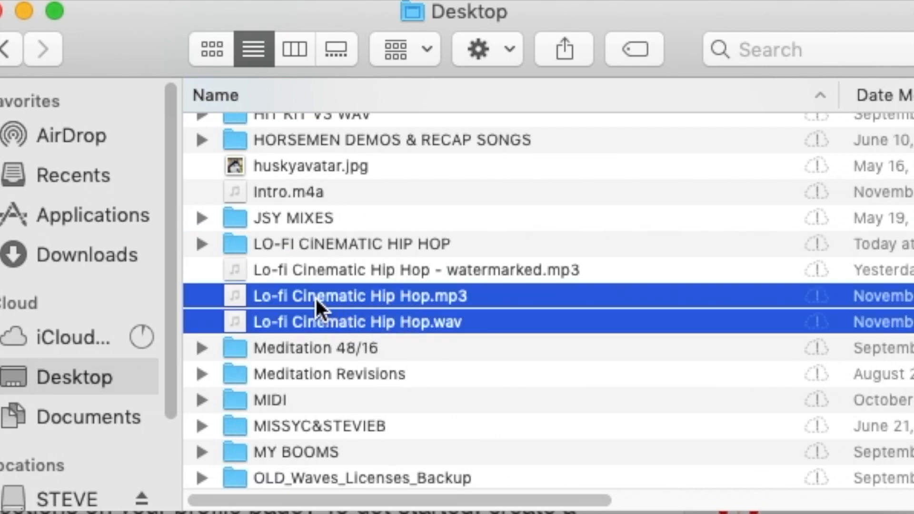
drag(315, 296, 323, 244)
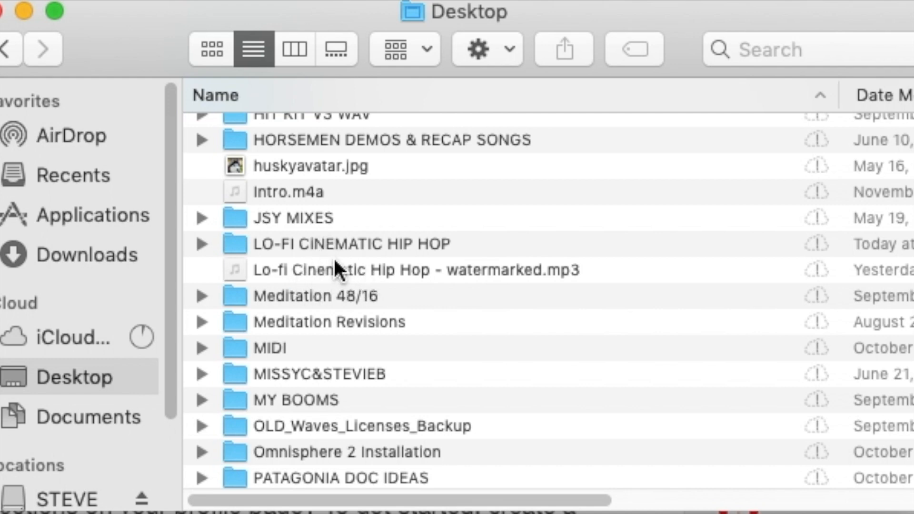
click(291, 248)
Compress the LO-FI CINEMATIC HIP HOP folder into a zip and verify it holds six files
right_click(292, 247)
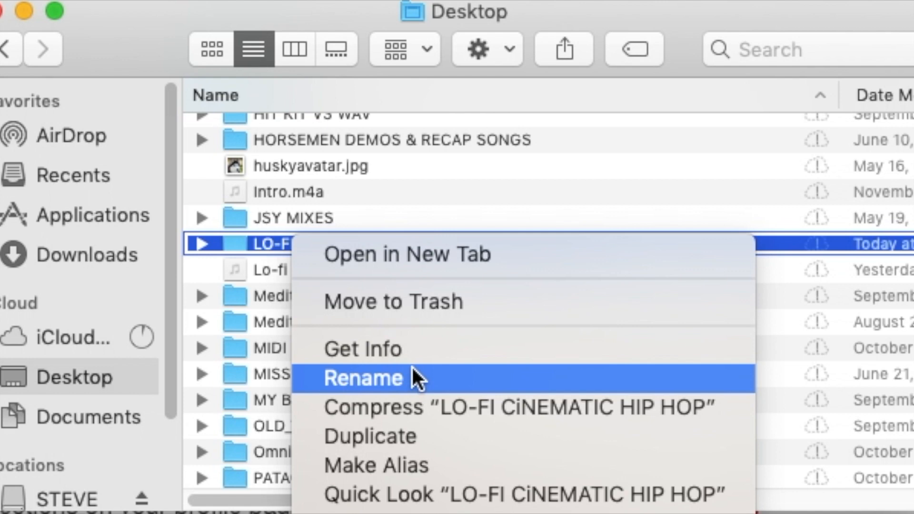
click(422, 407)
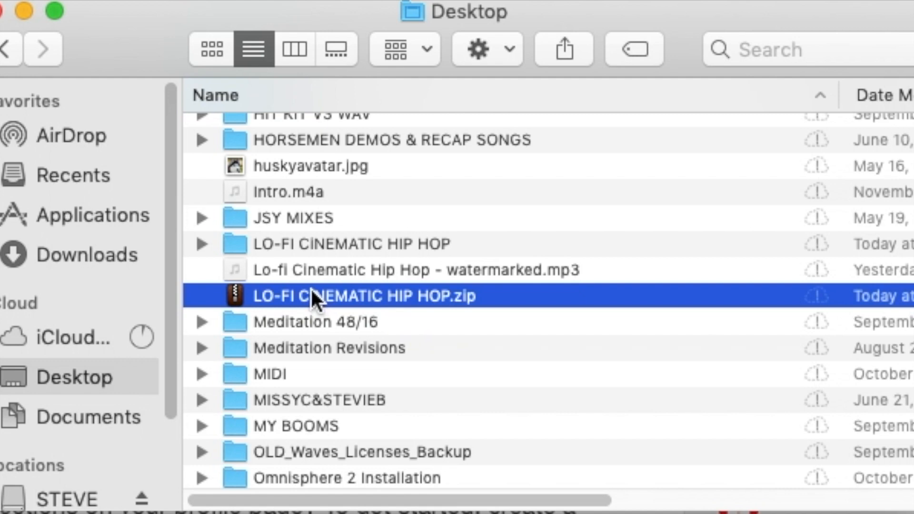
click(205, 241)
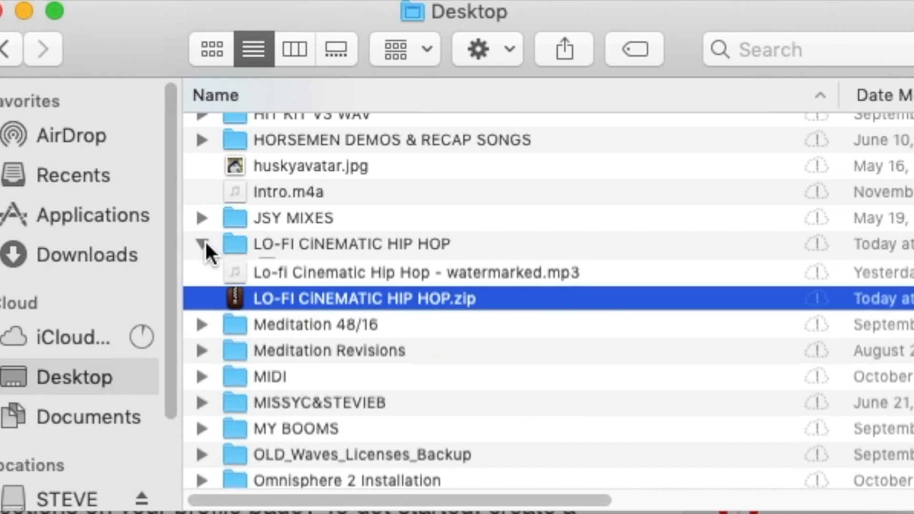
click(205, 240)
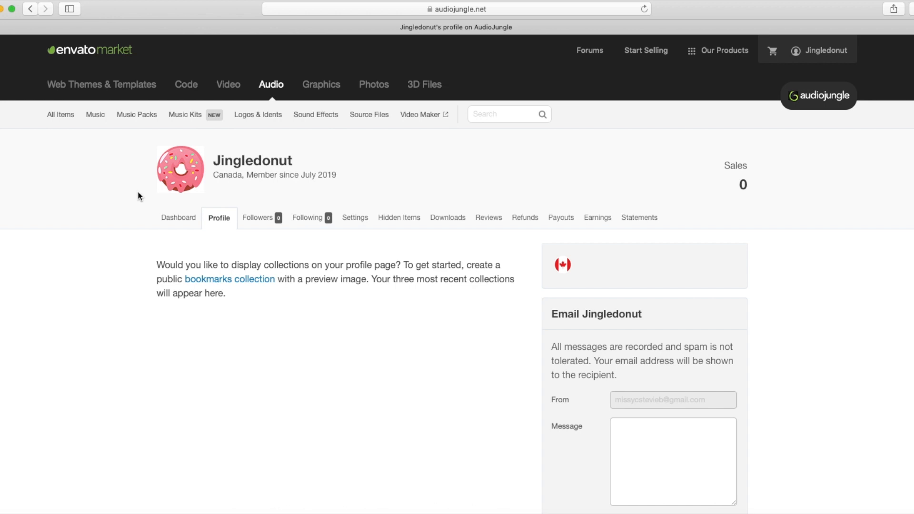
From the author Dashboard, choose Music as the upload category and continue to the form
click(173, 218)
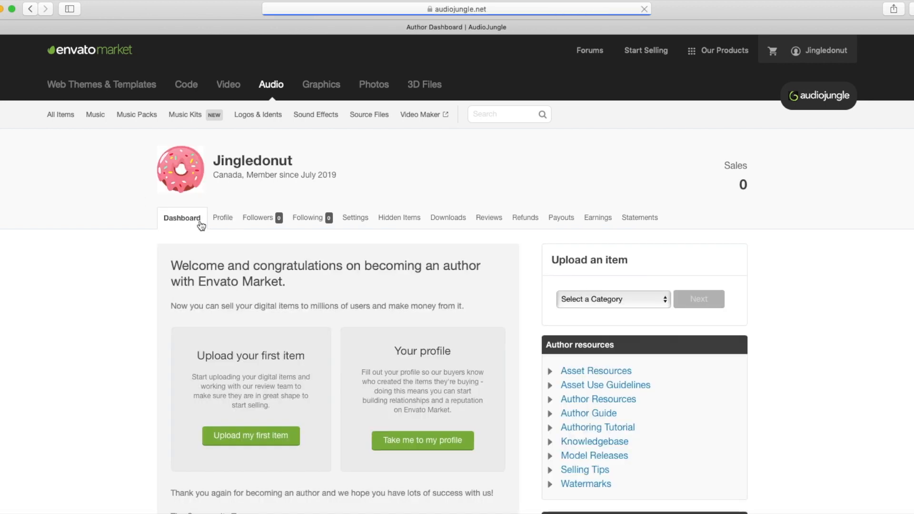
click(622, 295)
click(607, 312)
click(700, 300)
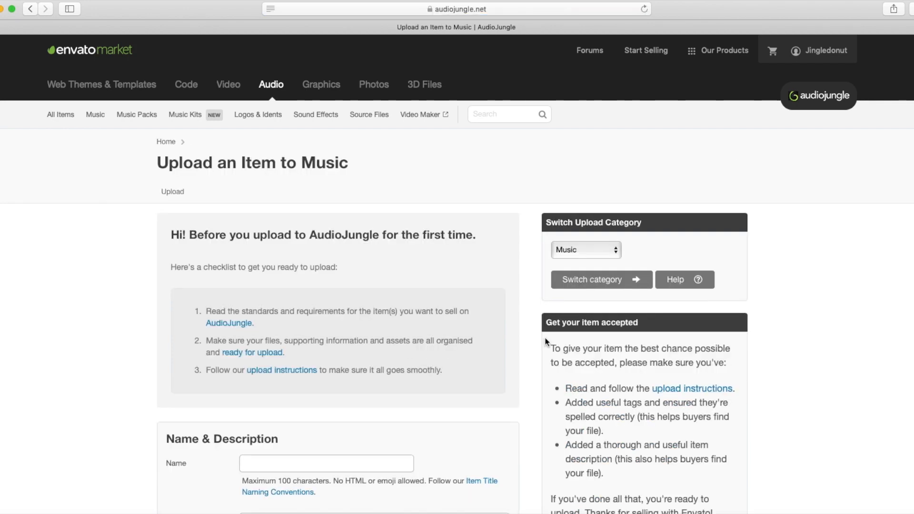
scroll(357, 371, down, 5)
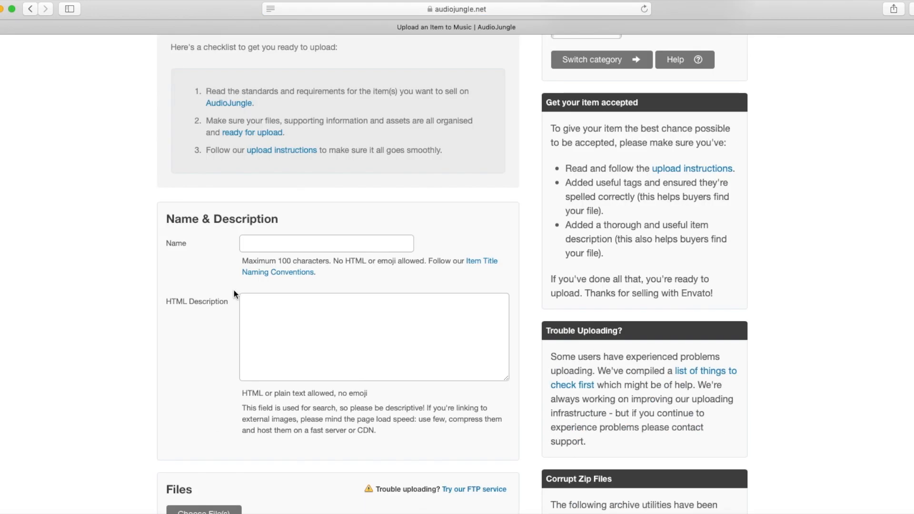
Enter 'Lofi Cinematic Hip Hop' as the item Name, fixing the typos
click(259, 246)
text(Lofi Cinematic Hip Hop)
Select and copy the item name 'Lofi Cinematic Hip Hop'
click(275, 314)
scroll(324, 244, down, 1)
drag(325, 241, 202, 238)
key(super+c)
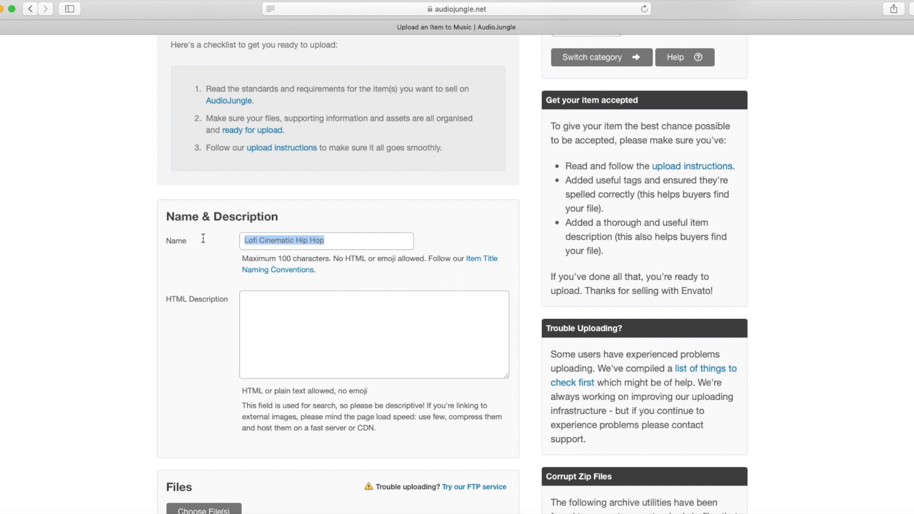
Paste the name into HTML Description and add the chill-tune blurb for advertising, travel vlogs and YouTube
click(266, 316)
key(super+v)
text(is a )
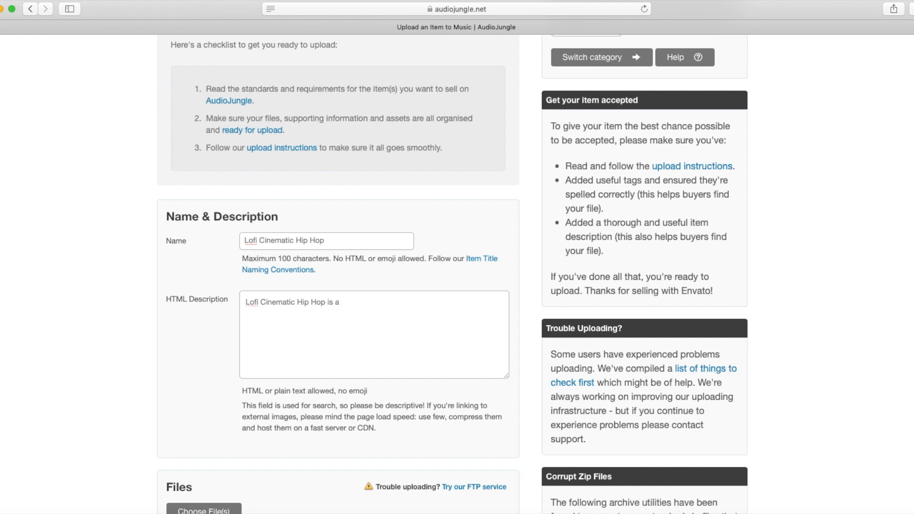
text(chill tune with stylish vocal )
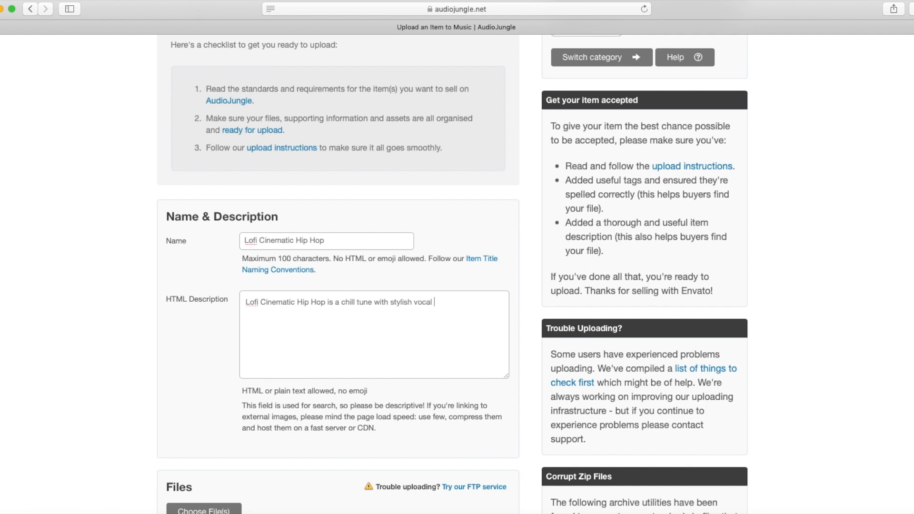
text(samples, relaxing beat. Perfect for advertising, )
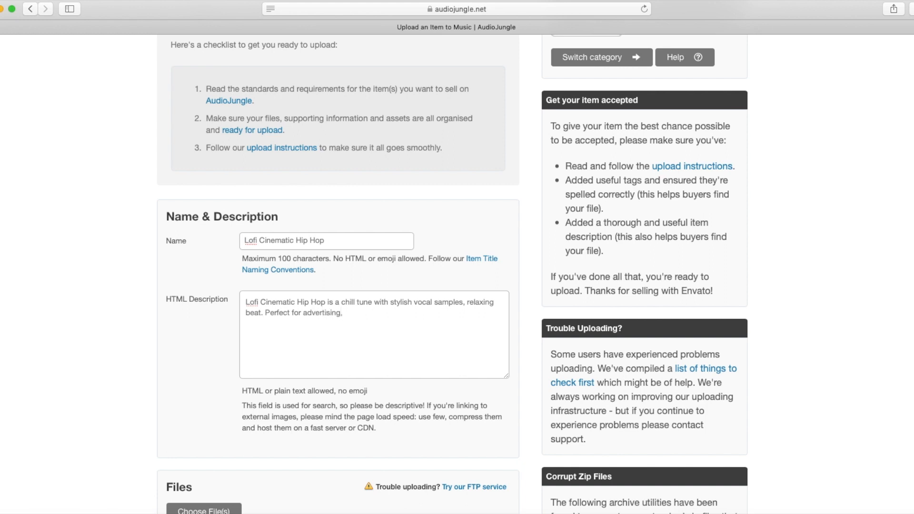
text(travel vlogs, YouTube videos and much more.)
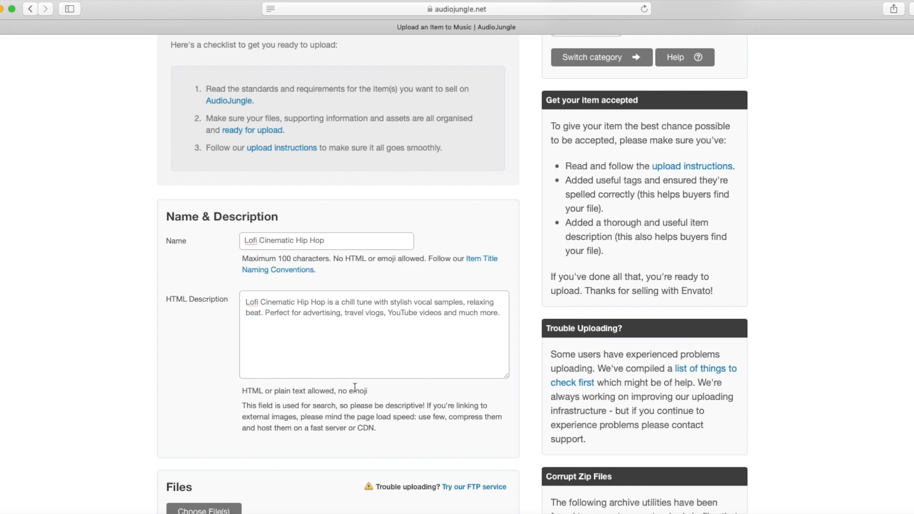
scroll(353, 389, down, 5)
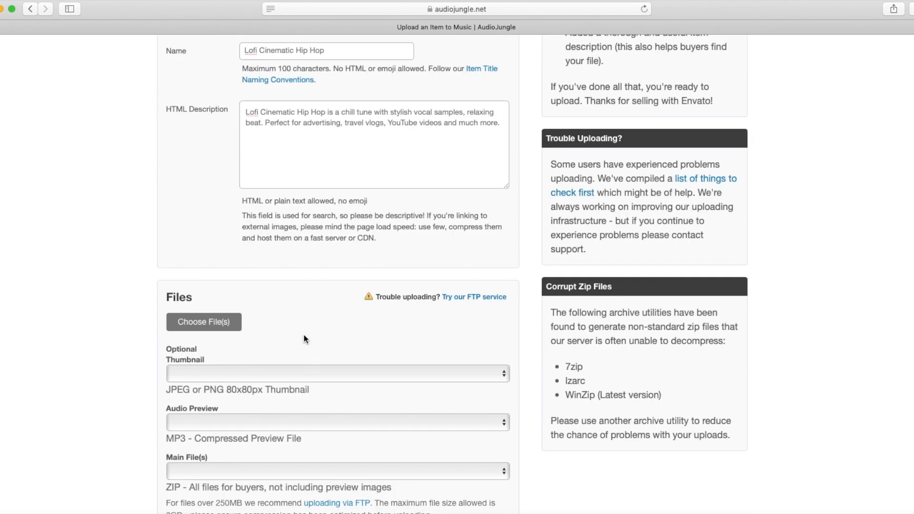
Upload the LO-FI CINEMATIC HIP HOP.zip archive as the main item file
scroll(304, 335, down, 5)
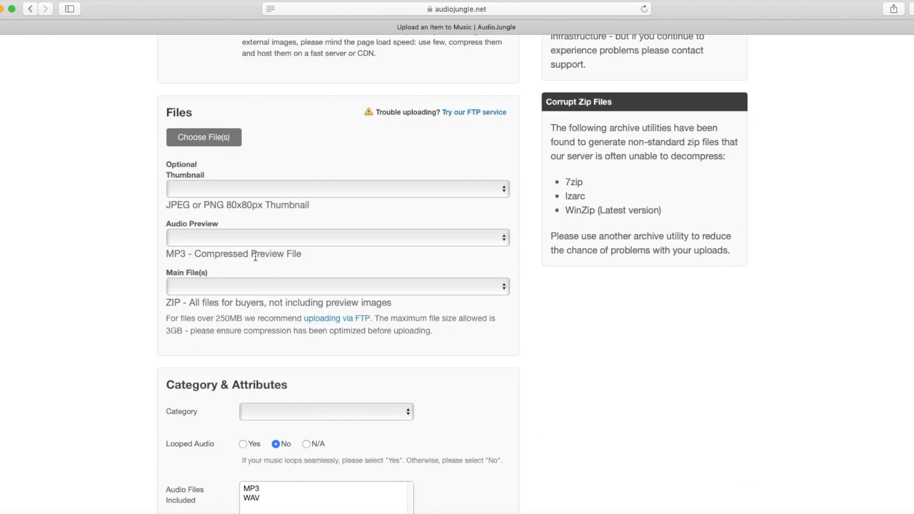
click(199, 139)
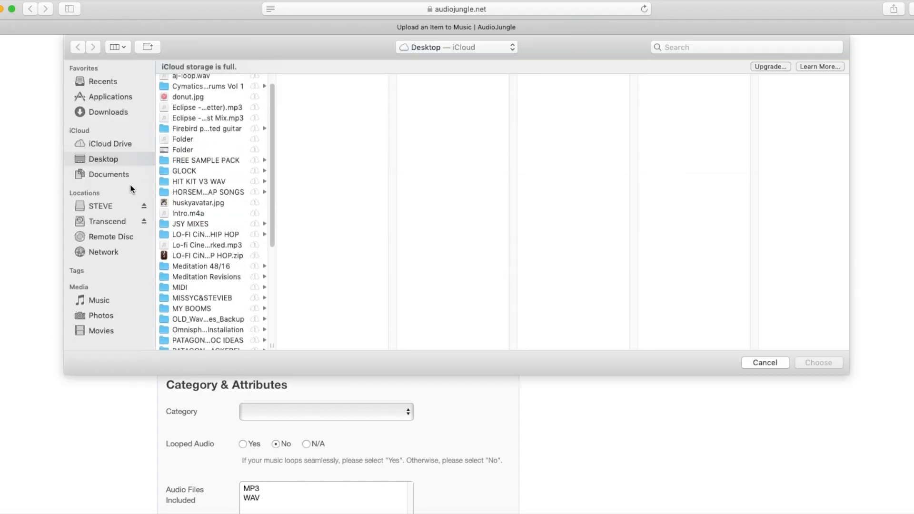
click(214, 256)
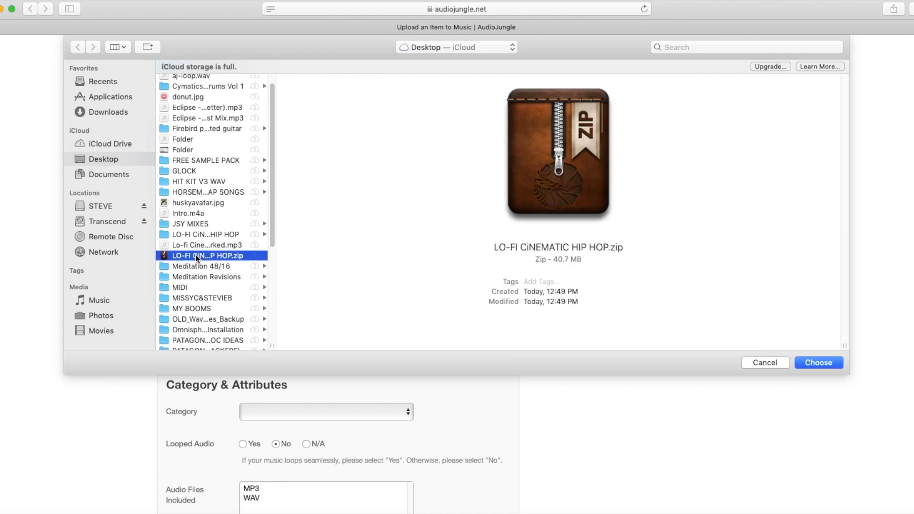
click(810, 363)
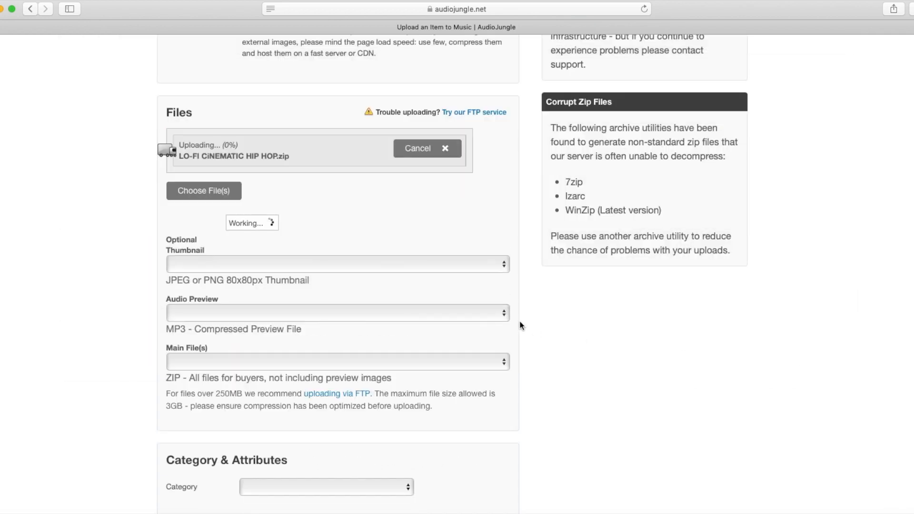
Upload the watermarked MP3 as the preview and donut.jpg as the thumbnail
click(200, 195)
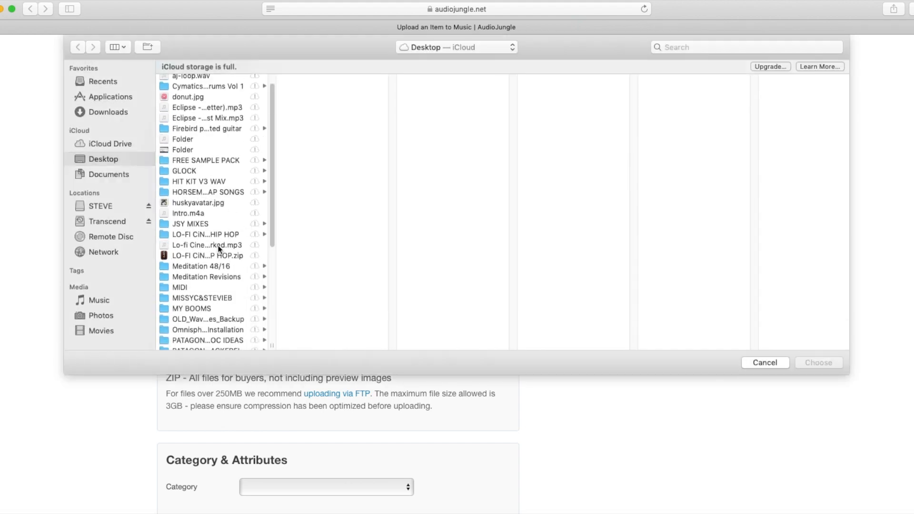
click(217, 246)
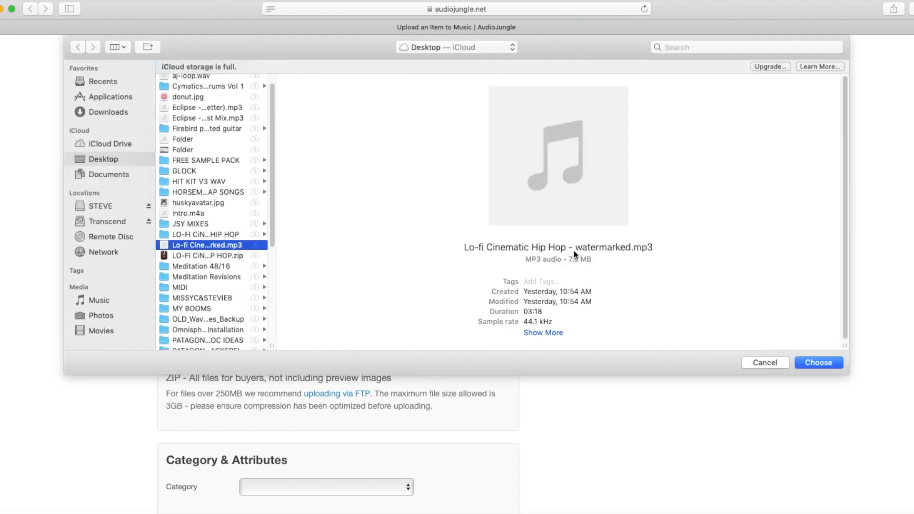
key(Return)
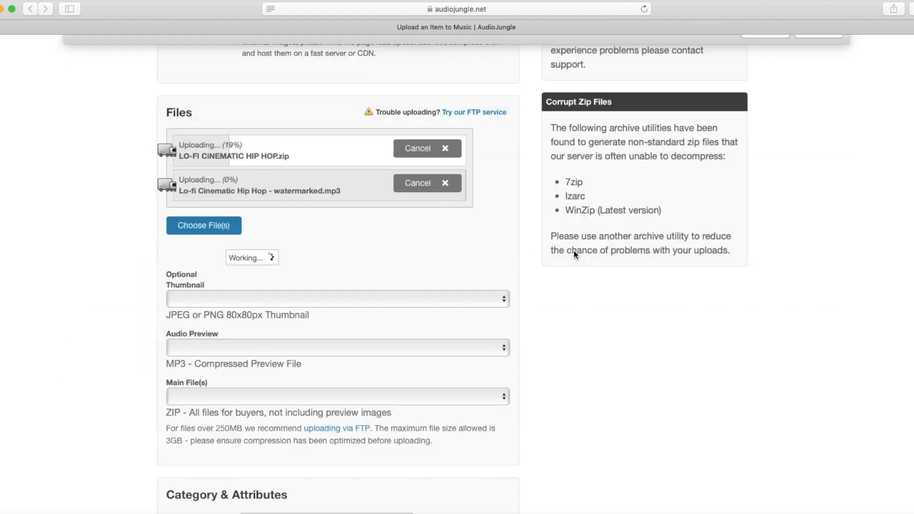
click(206, 226)
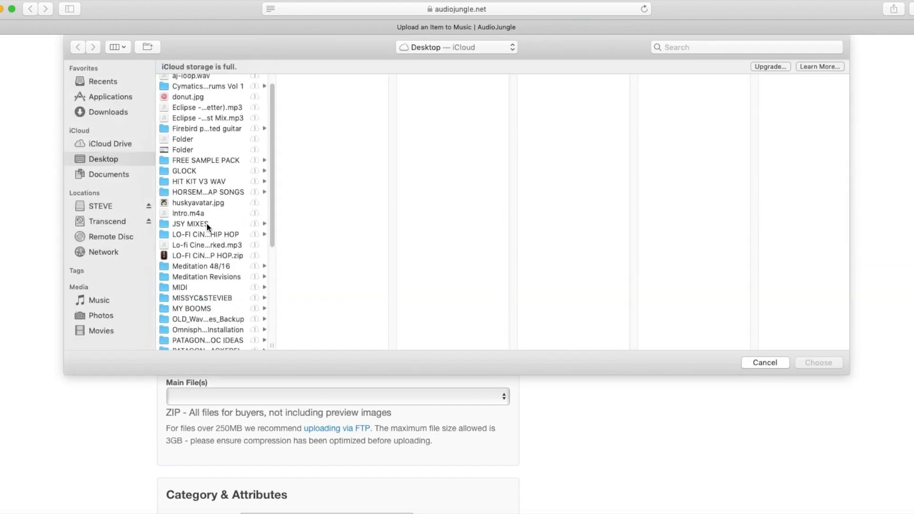
click(191, 98)
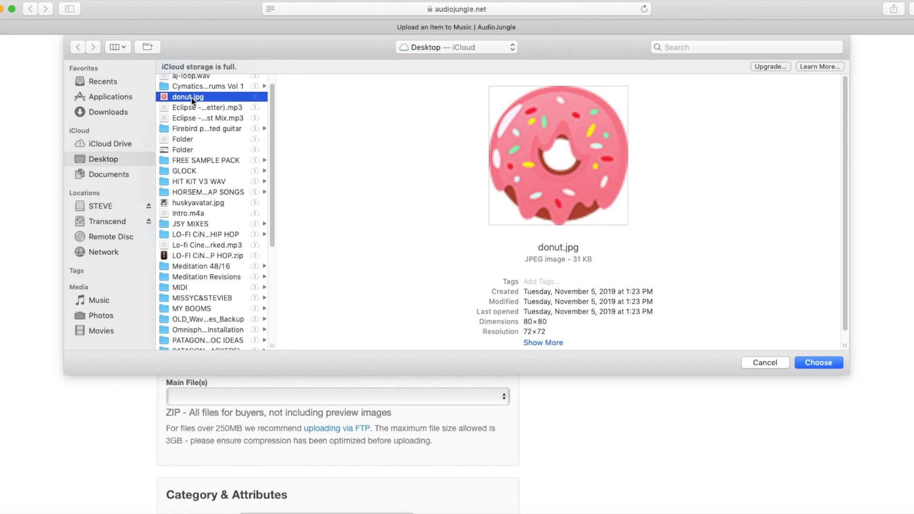
key(Return)
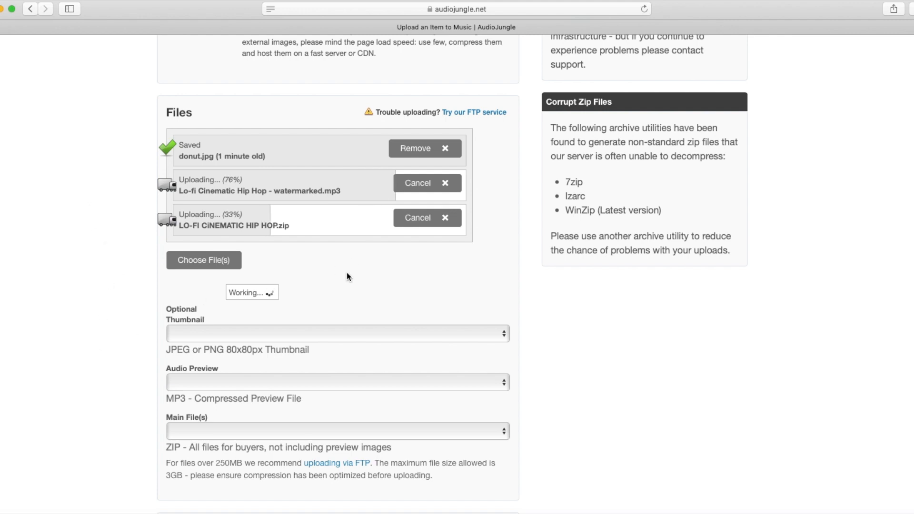
Set the music Category to Hip-Hop
scroll(347, 276, down, 5)
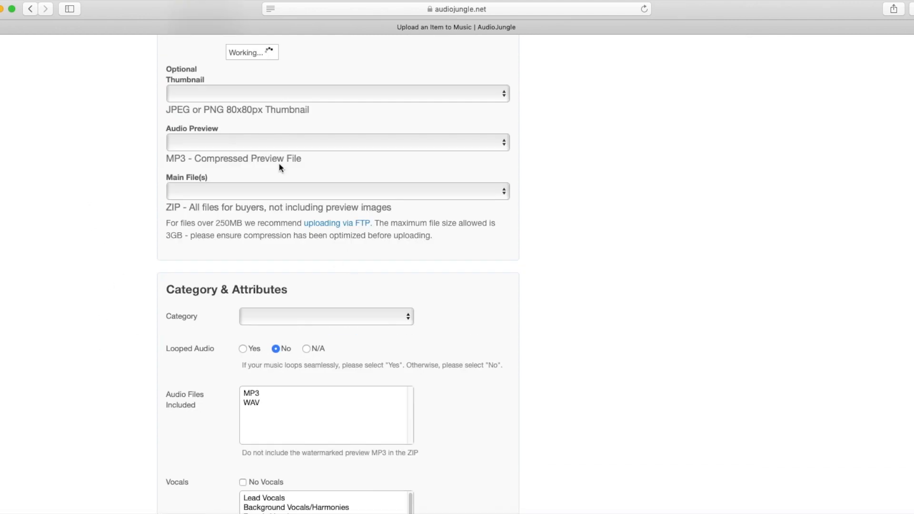
scroll(267, 205, down, 2)
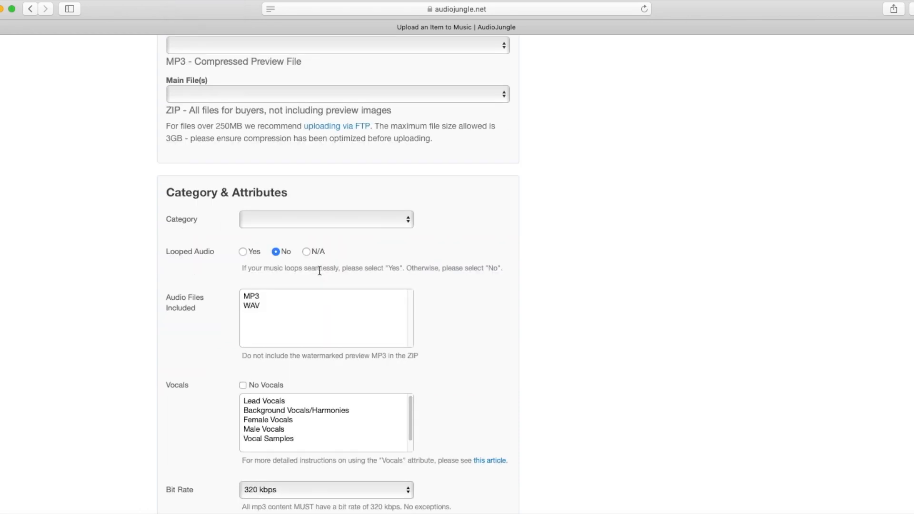
click(279, 224)
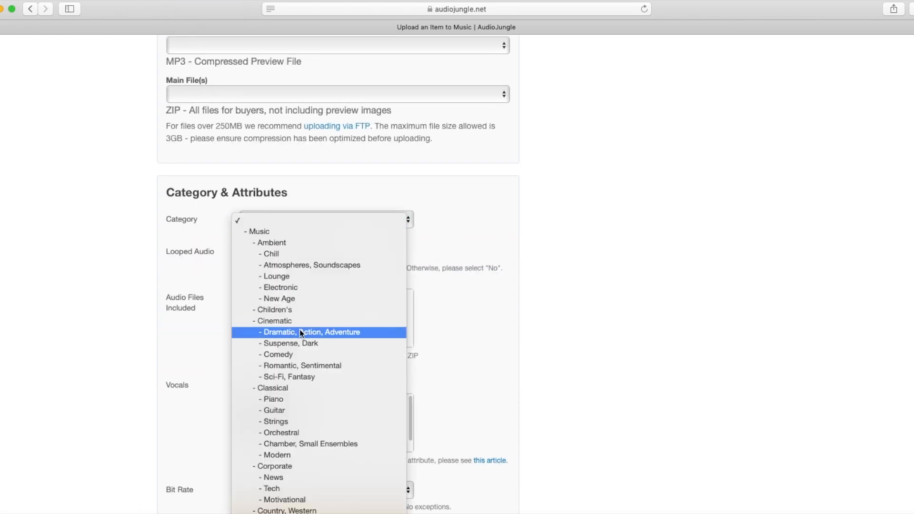
scroll(297, 392, down, 5)
scroll(297, 392, down, 2)
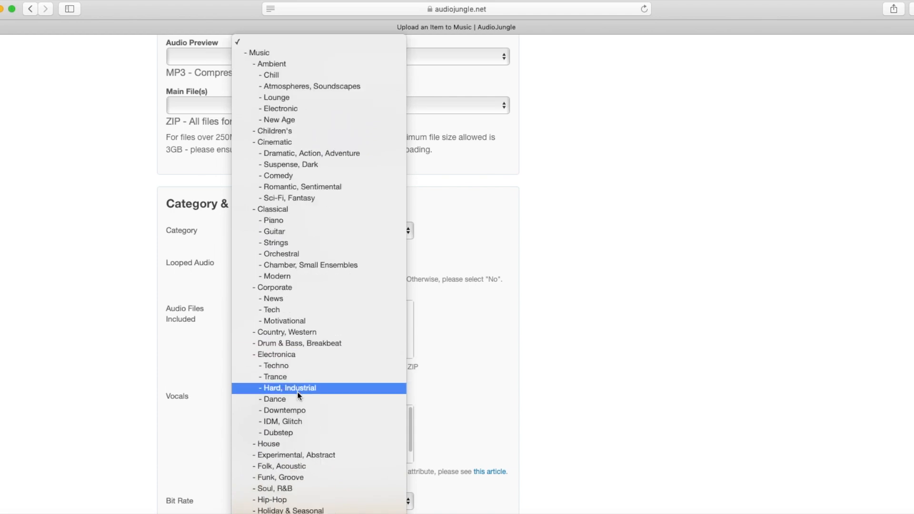
scroll(316, 396, down, 1)
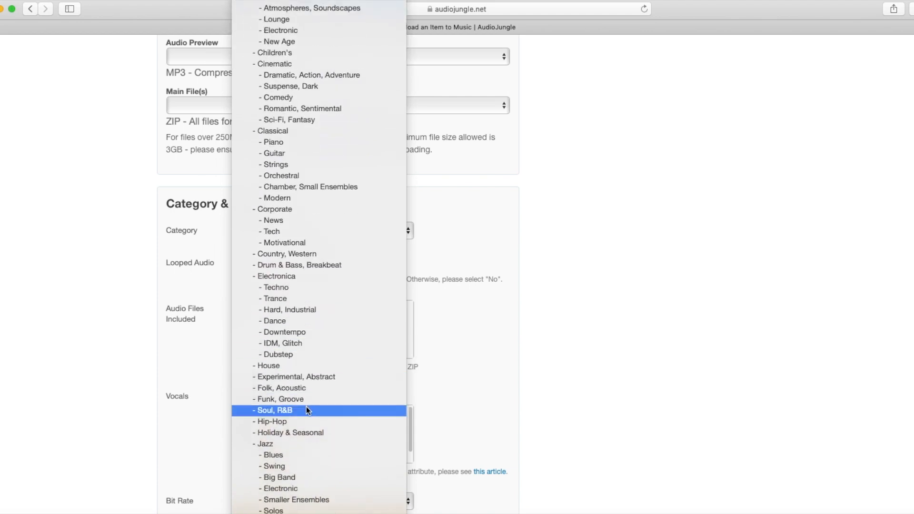
click(274, 422)
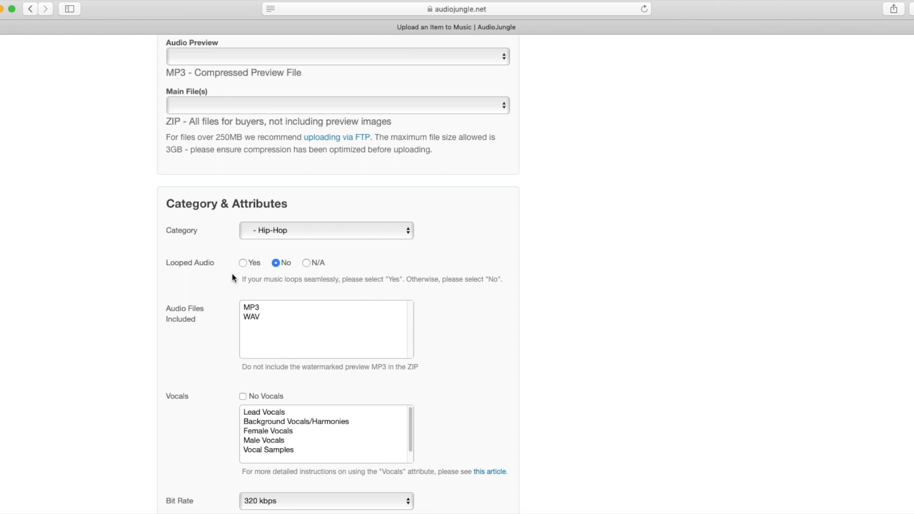
Mark MP3 and WAV as included formats and tag the vocals as Vocal Samples
click(257, 308)
shift+click(259, 318)
scroll(276, 326, down, 3)
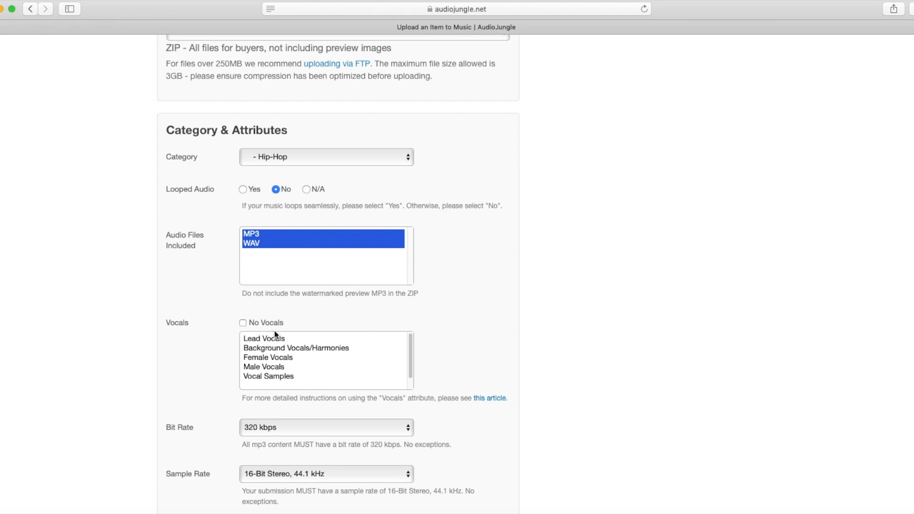
click(268, 376)
scroll(205, 388, down, 5)
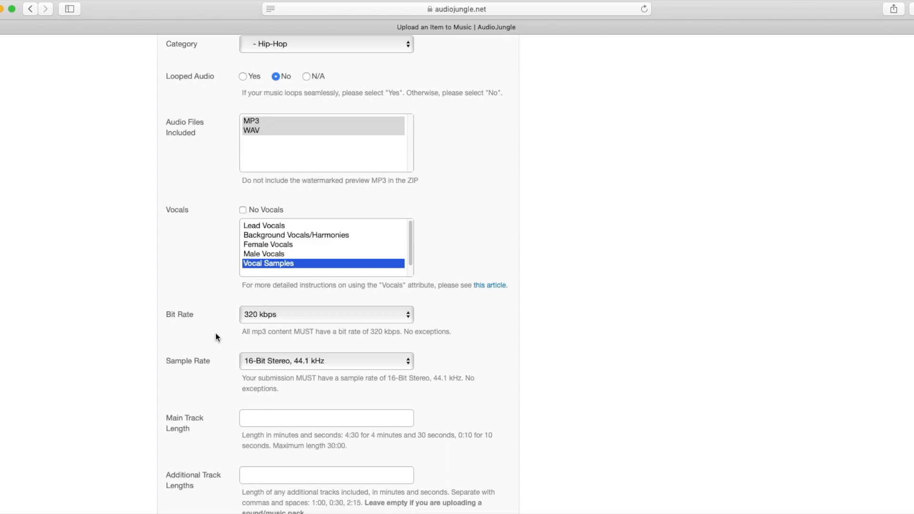
scroll(247, 328, down, 1)
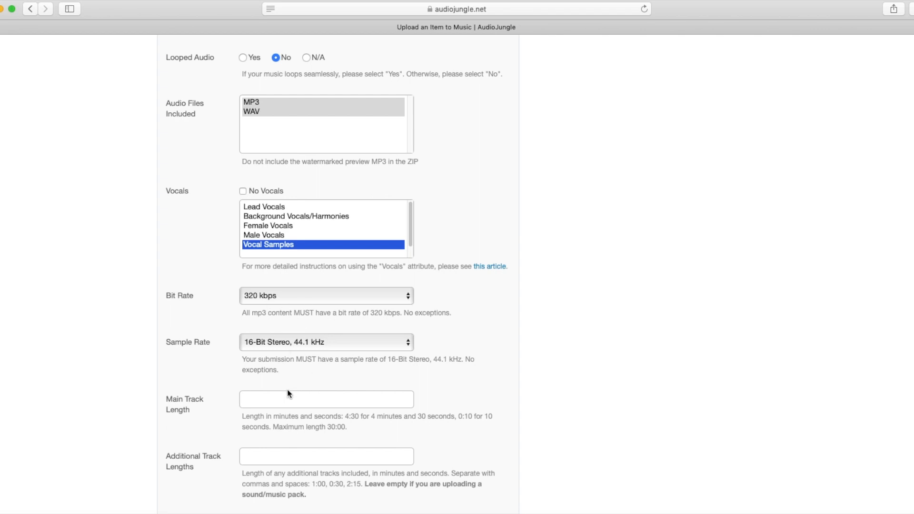
scroll(287, 390, down, 1)
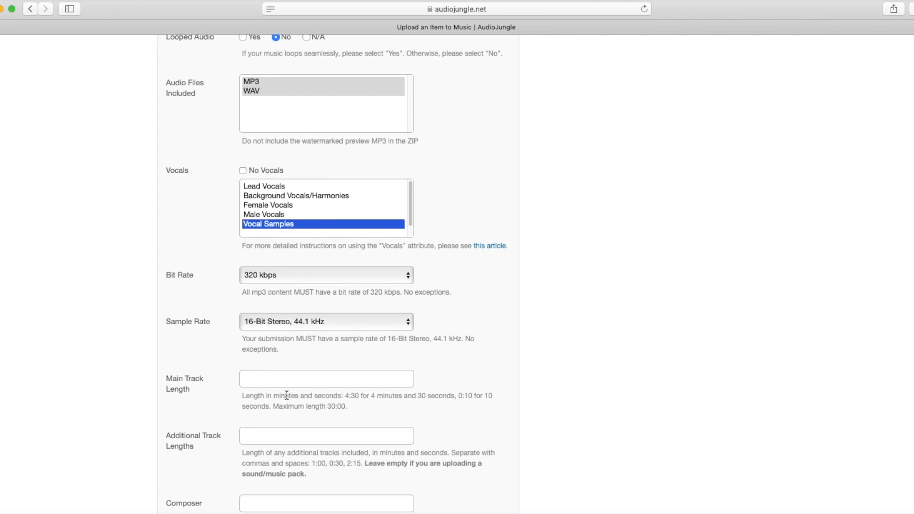
click(262, 381)
scroll(205, 380, down, 1)
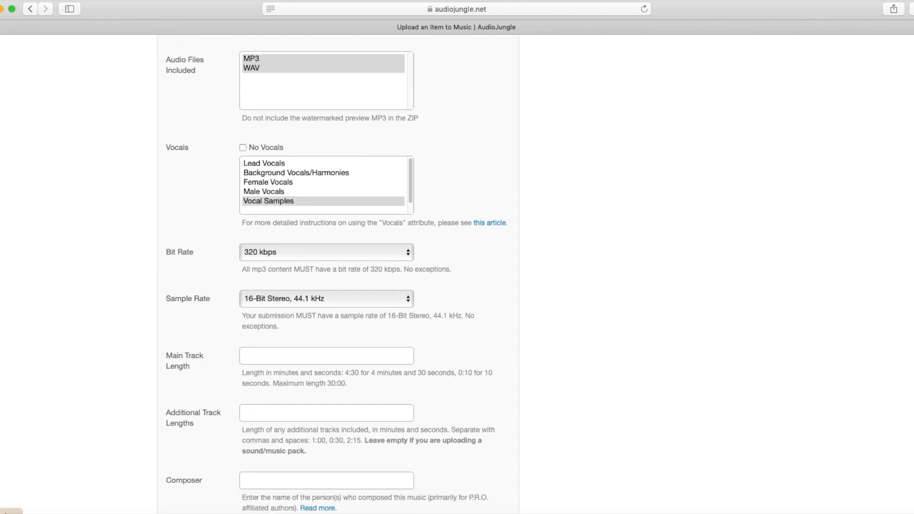
click(7, 513)
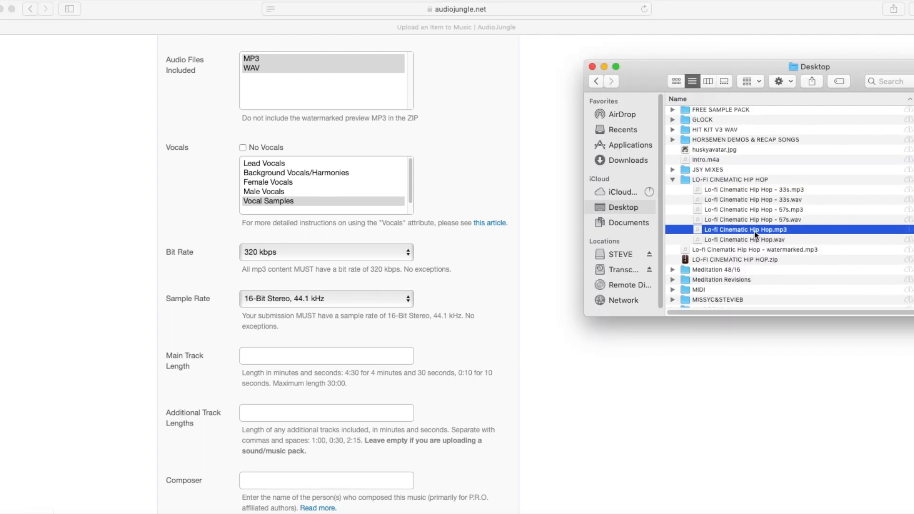
Check the full track's length in Quick Look and enter 1:52 as Main Track Length
key(space)
key(space)
scroll(454, 298, down, 1)
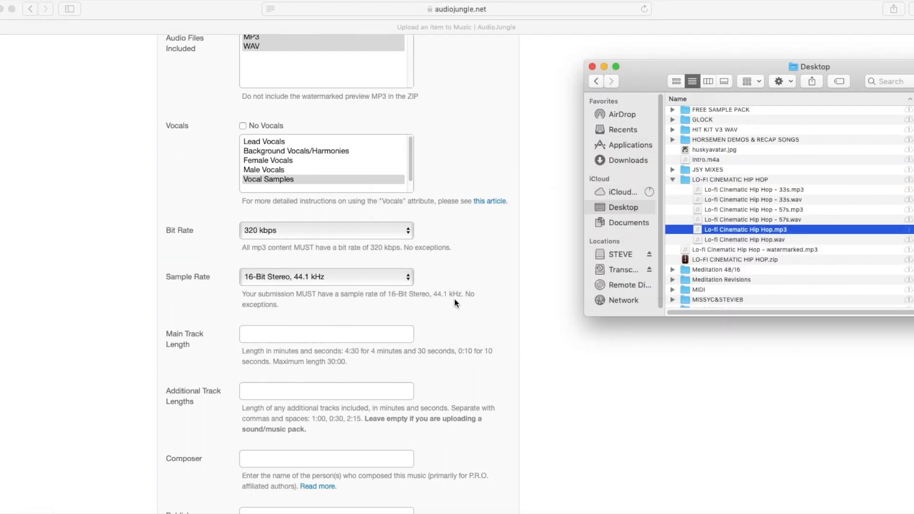
click(253, 338)
text(1:52)
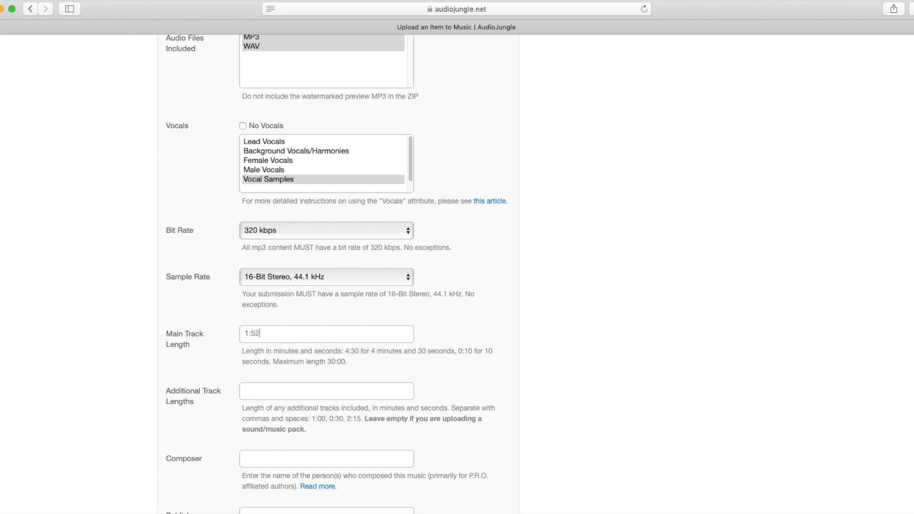
Enter 0:57, 0:33 as the Additional Track Lengths after checking the shorter versions
click(268, 395)
click(9, 513)
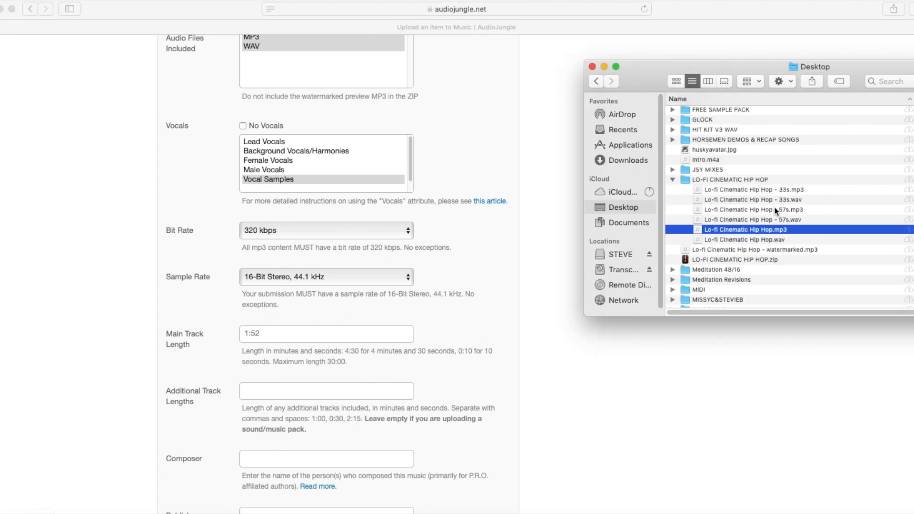
click(230, 373)
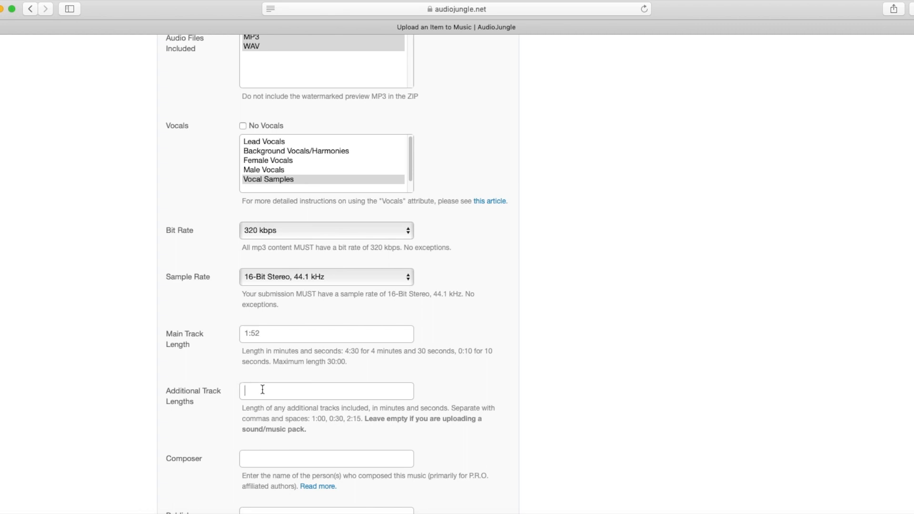
text(0:57, 0:33)
Add a 'Versions included:' list: Main Track - 1:52, Short version - 57s, Shortest version - 33s
scroll(304, 365, up, 4)
scroll(305, 363, up, 15)
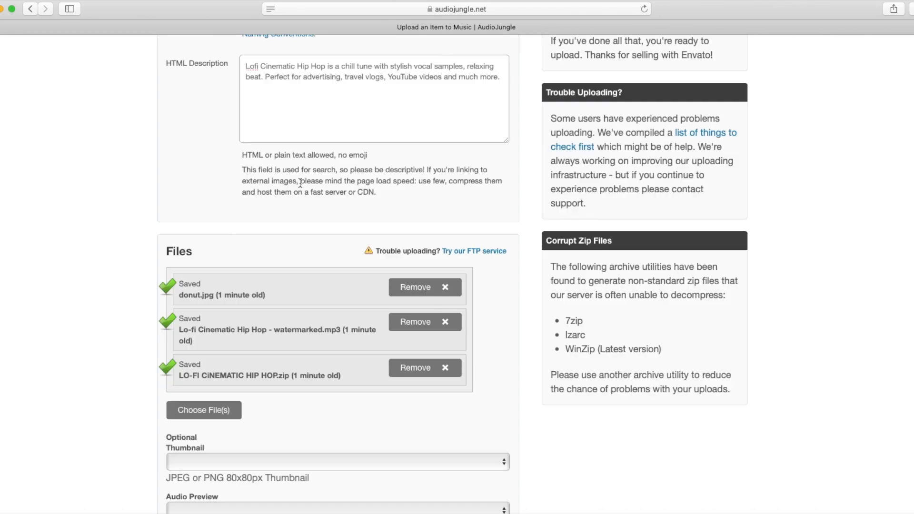
key(Return)
key(Return)
text(Versions included:)
key(Return)
text(Main Tra)
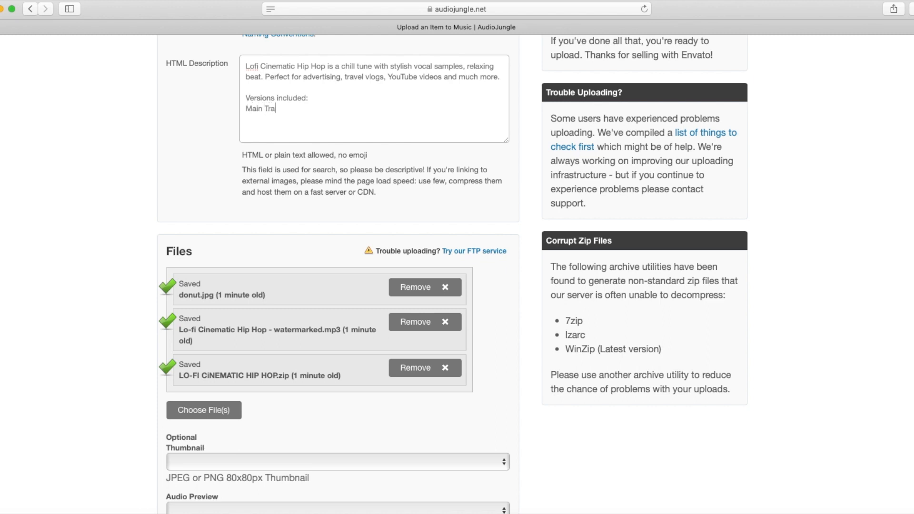
text(ck -)
scroll(72, 262, down, 15)
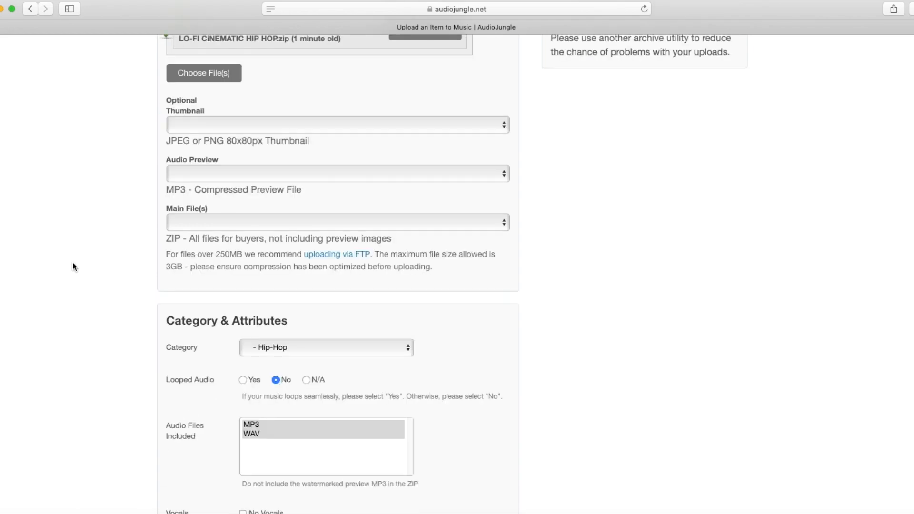
scroll(73, 262, up, 15)
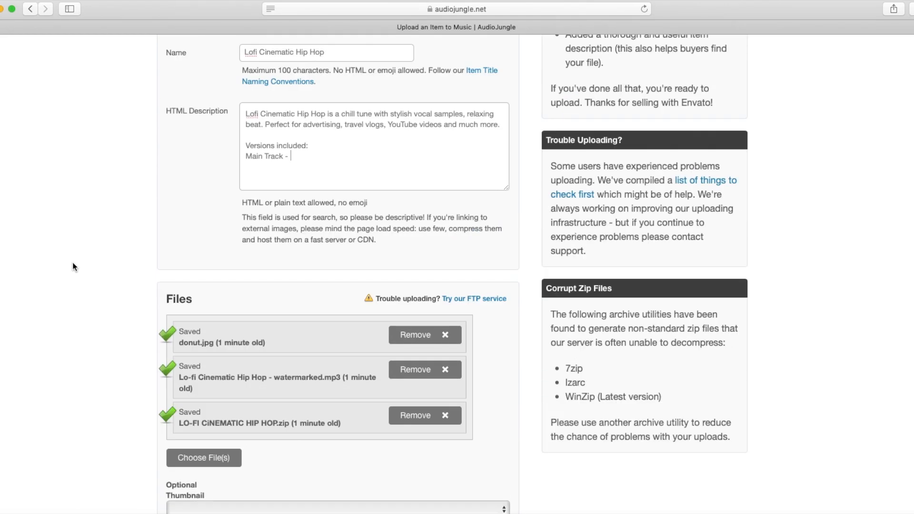
text(1:52)
key(Return)
text(Short version - 57s Shor)
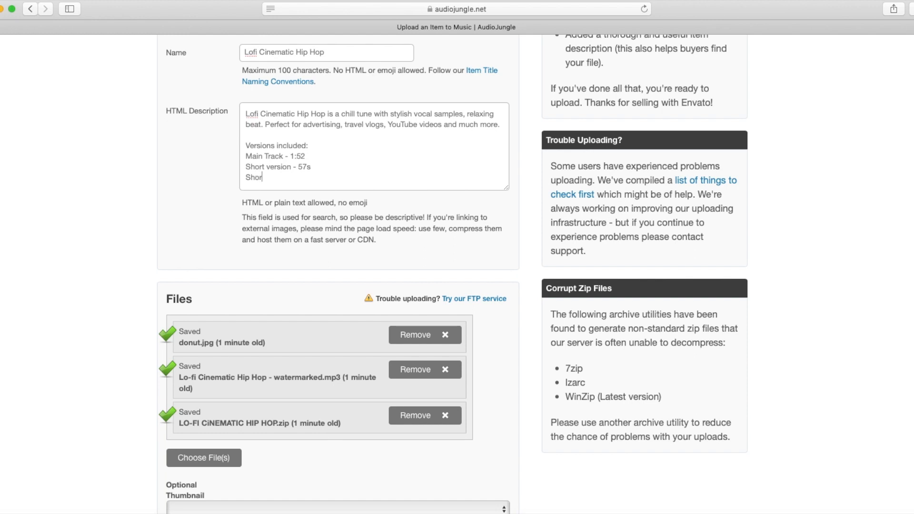
text(test version - 33s)
Scroll down to the Composer field and bring forward the note with the keywords and SOCAN IPI
scroll(193, 267, down, 15)
scroll(192, 272, down, 2)
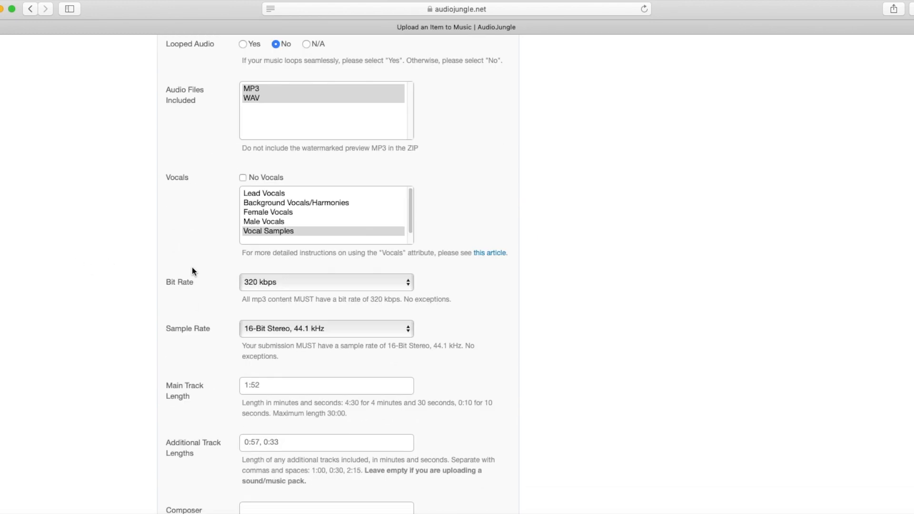
scroll(205, 271, down, 3)
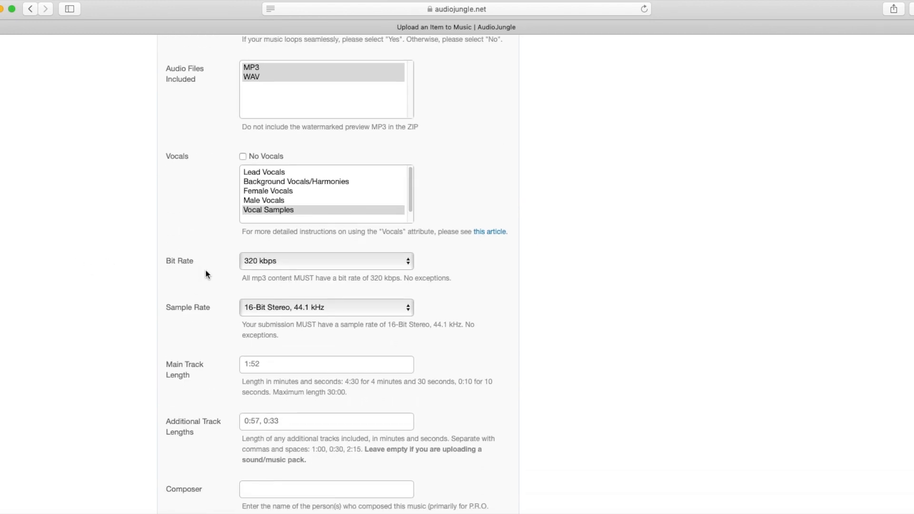
scroll(204, 270, down, 3)
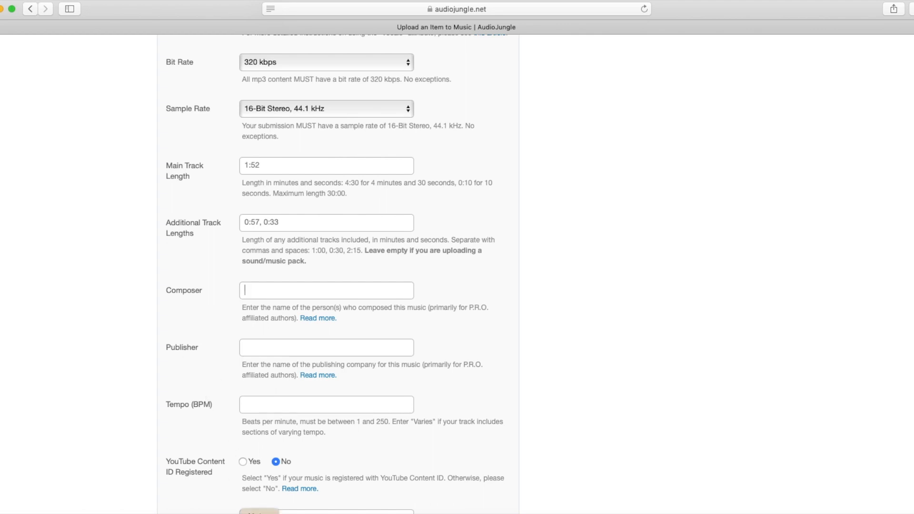
key(super+Tab)
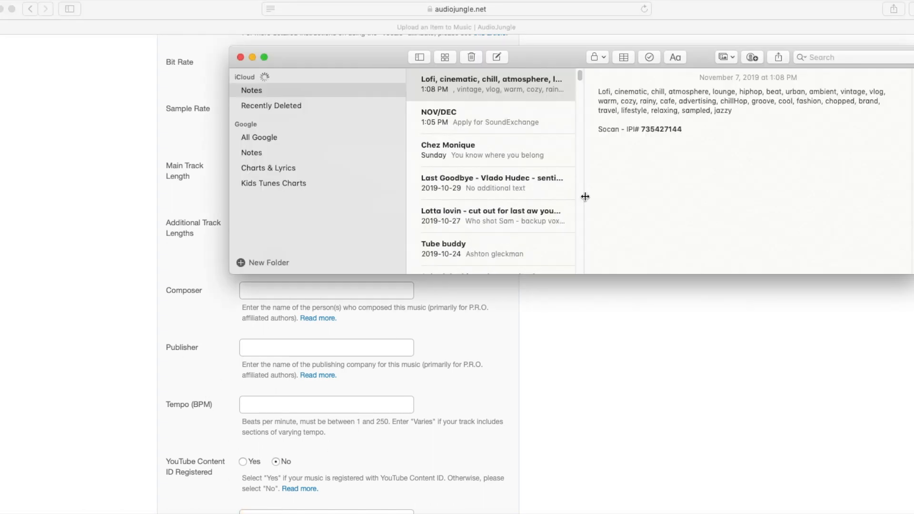
Copy the Socan IPI line from Notes and enter the composer's name in the Composer field
click(599, 130)
drag(599, 129, 689, 129)
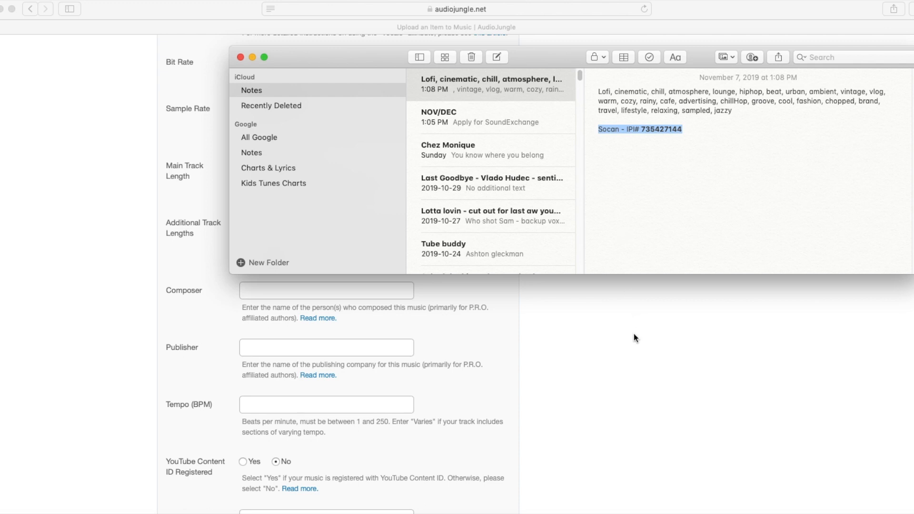
key(super+Tab)
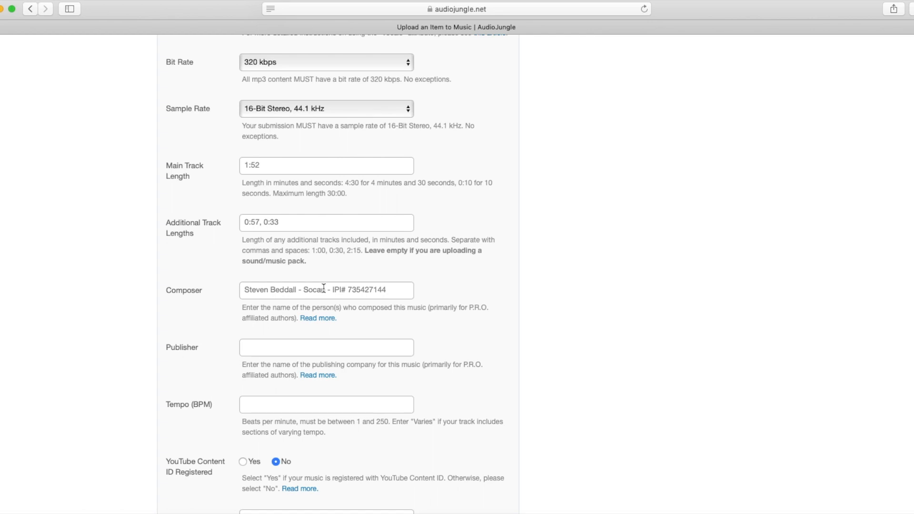
Enter 75 in the Tempo (BPM) field, leaving Publisher empty, then move down to the Tags box
click(265, 349)
scroll(241, 375, down, 3)
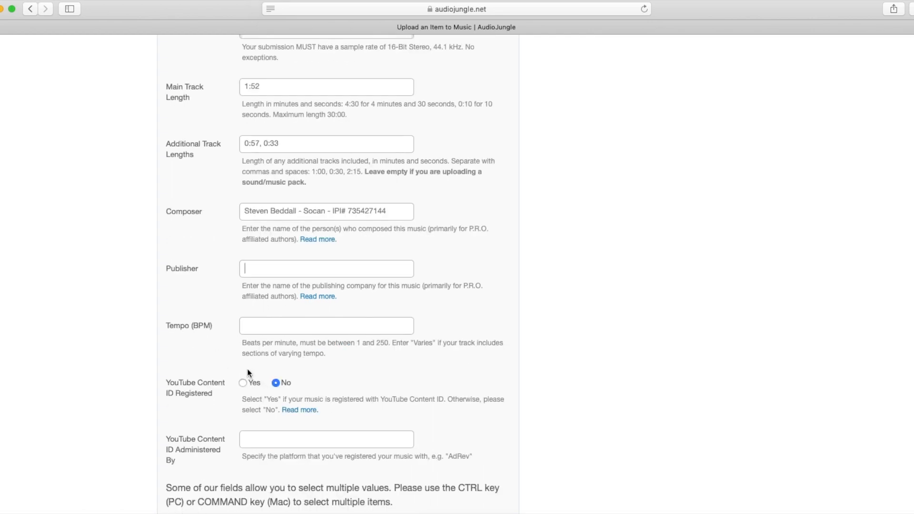
click(262, 327)
text(75)
scroll(350, 423, down, 3)
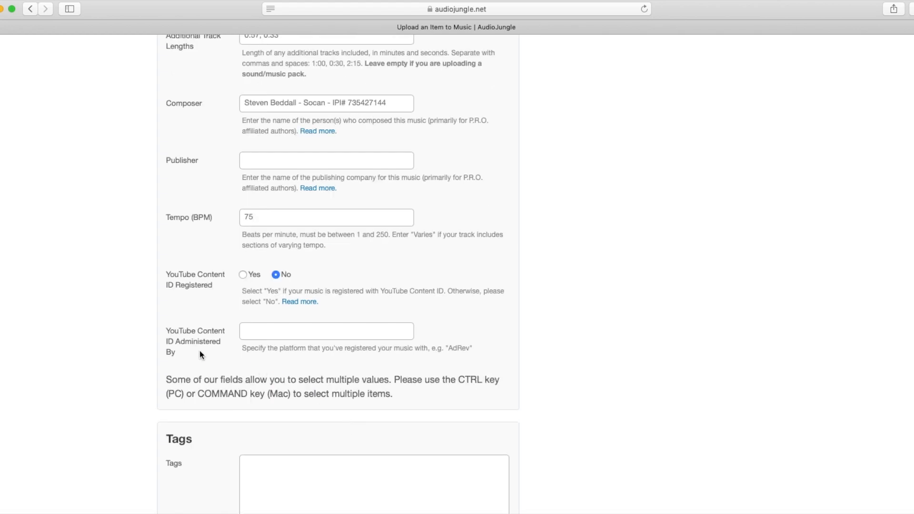
scroll(281, 407, down, 5)
click(276, 264)
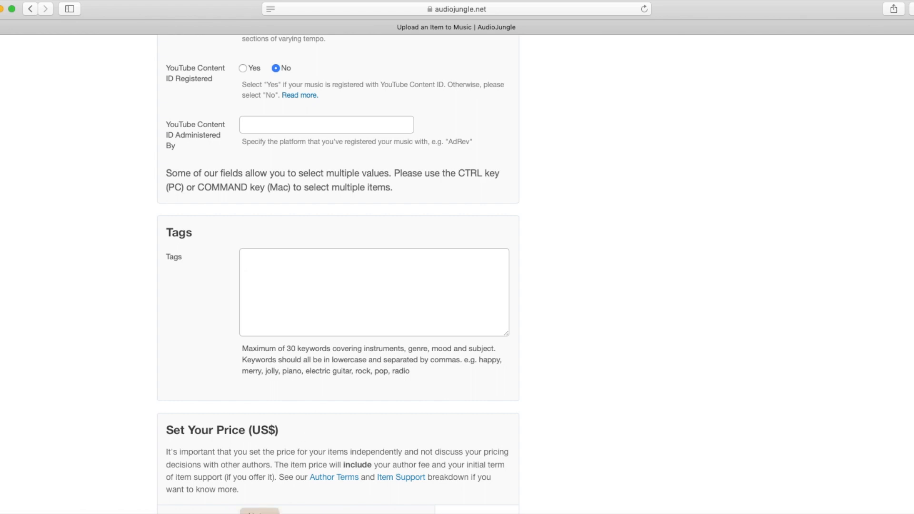
Copy the lofi keyword paragraph from Notes and paste it into the Tags box
key(super+Tab)
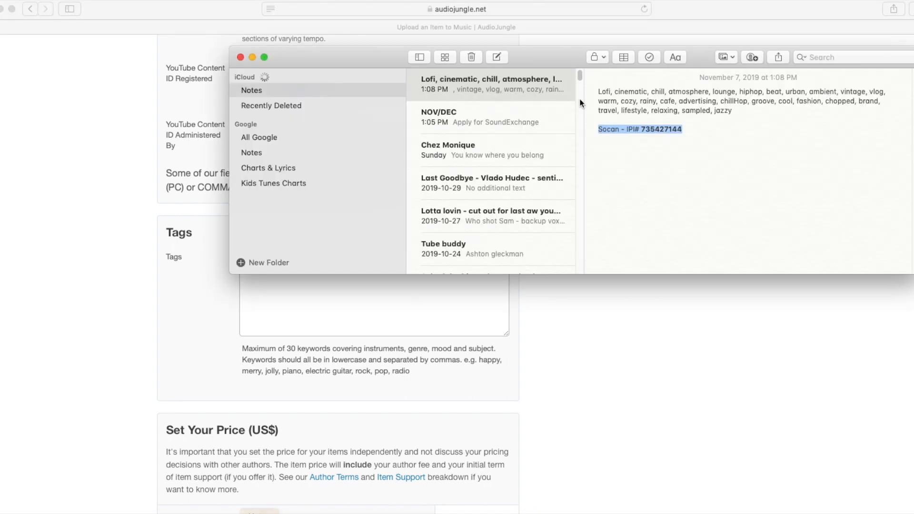
drag(599, 92, 747, 111)
key(super+c)
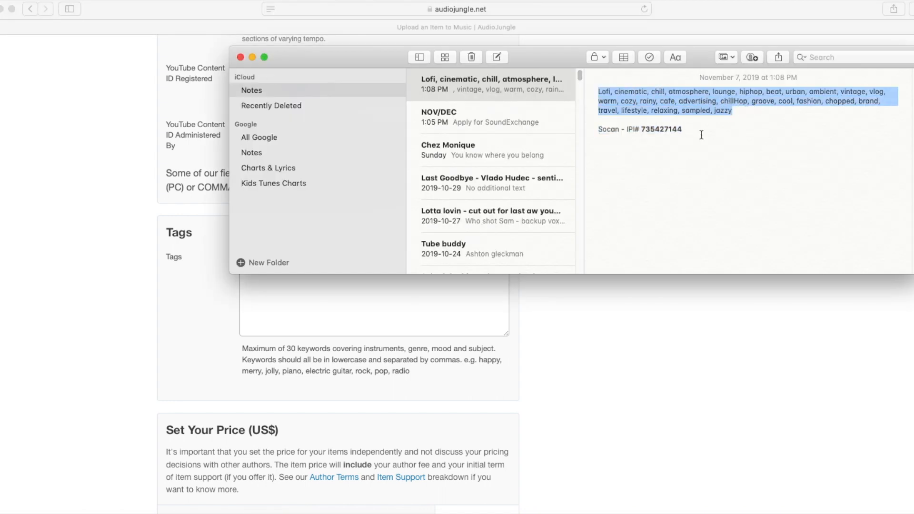
click(410, 298)
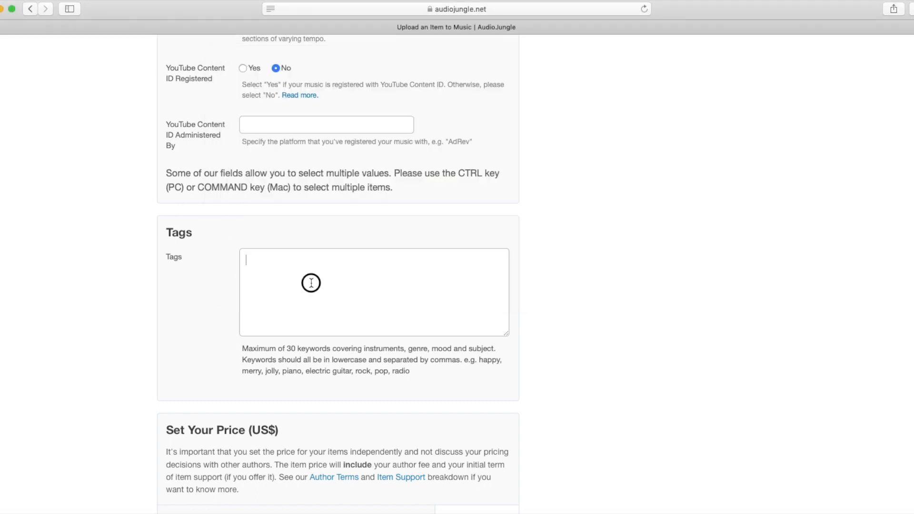
key(super+v)
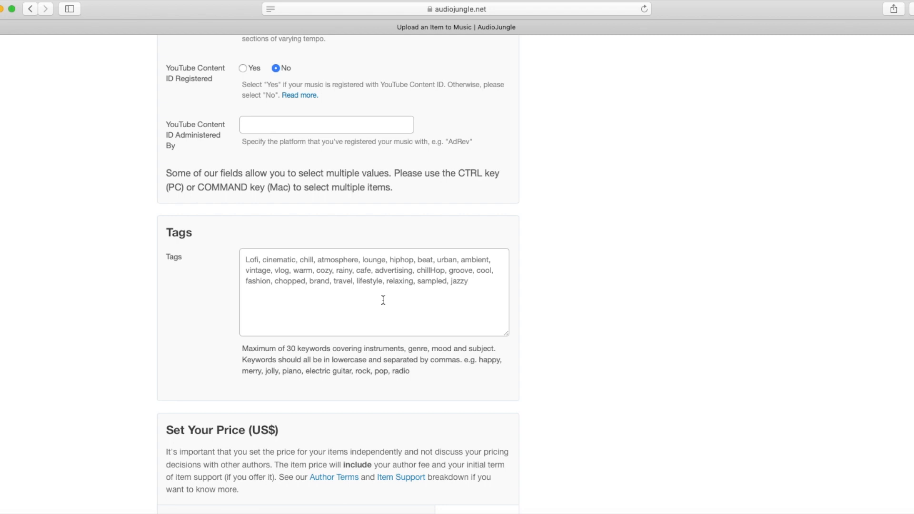
Enter 25 as the Music Standard License item price, giving a $29 purchase price
scroll(344, 384, down, 3)
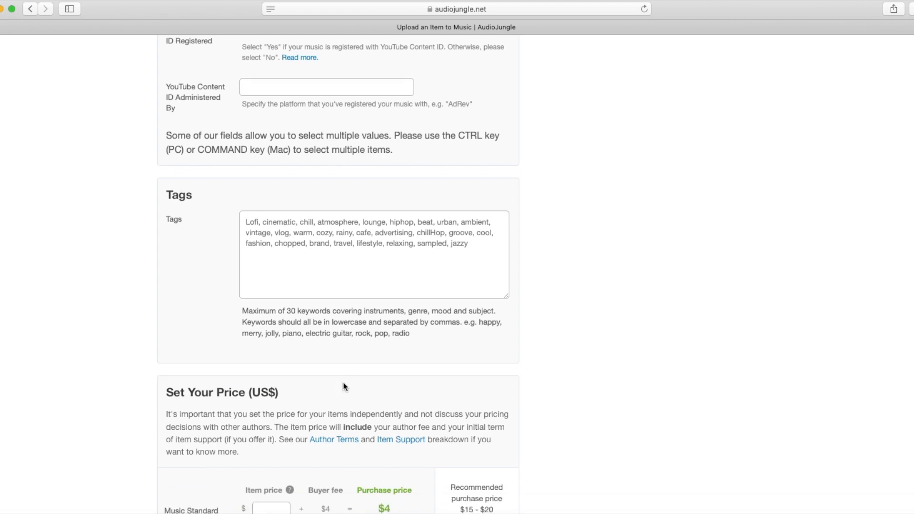
scroll(344, 385, down, 5)
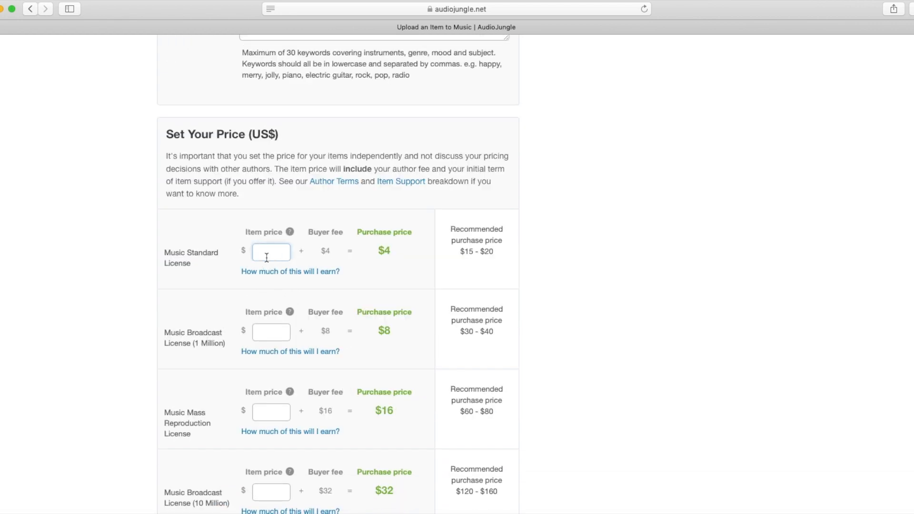
scroll(364, 260, down, 4)
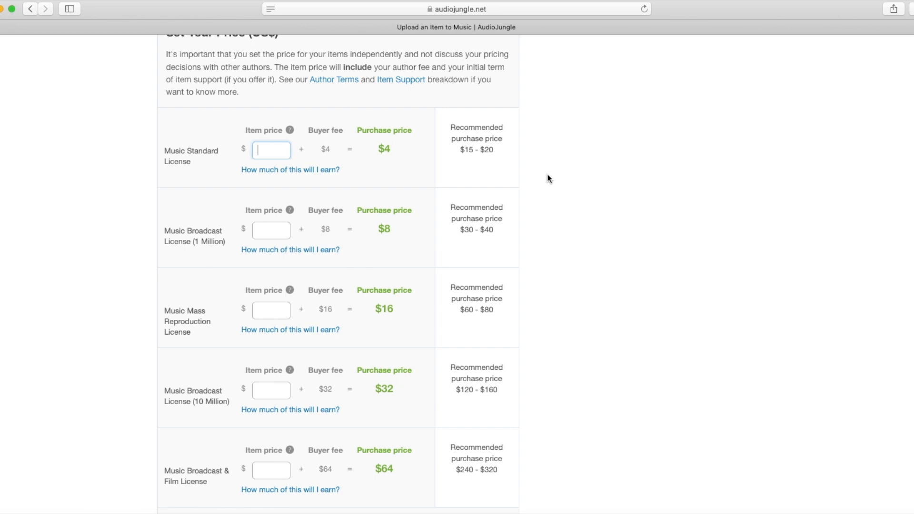
text(25)
click(272, 232)
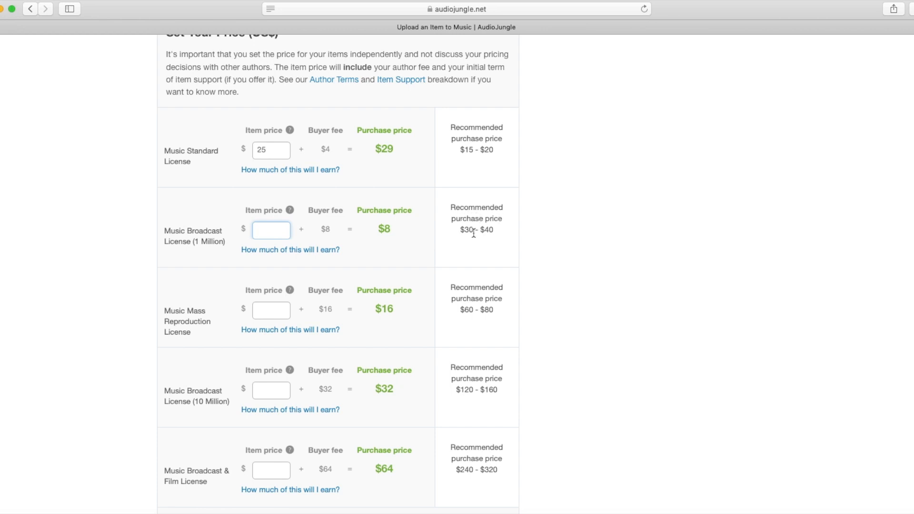
Enter item prices 50, 100, 200 and 375 for the Broadcast, Mass Reproduction and Film licenses
text(50)
click(281, 312)
text(100)
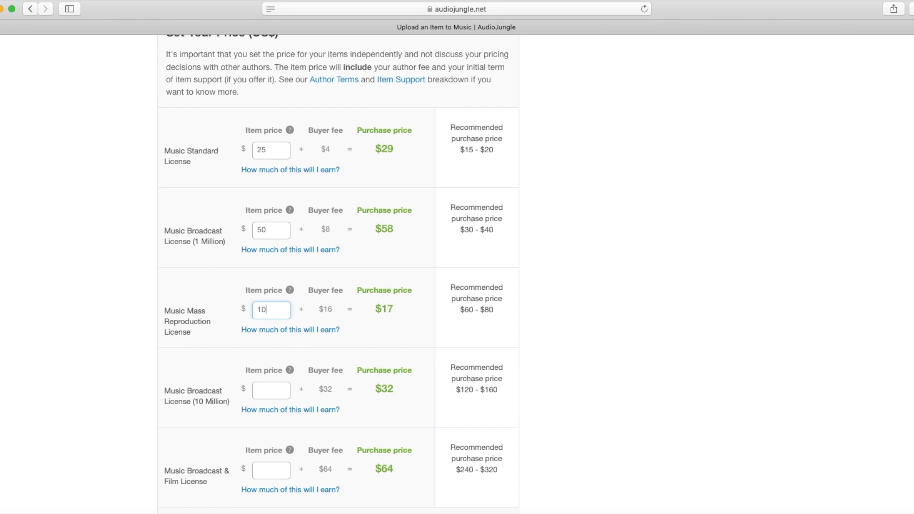
click(267, 395)
text(200)
click(268, 470)
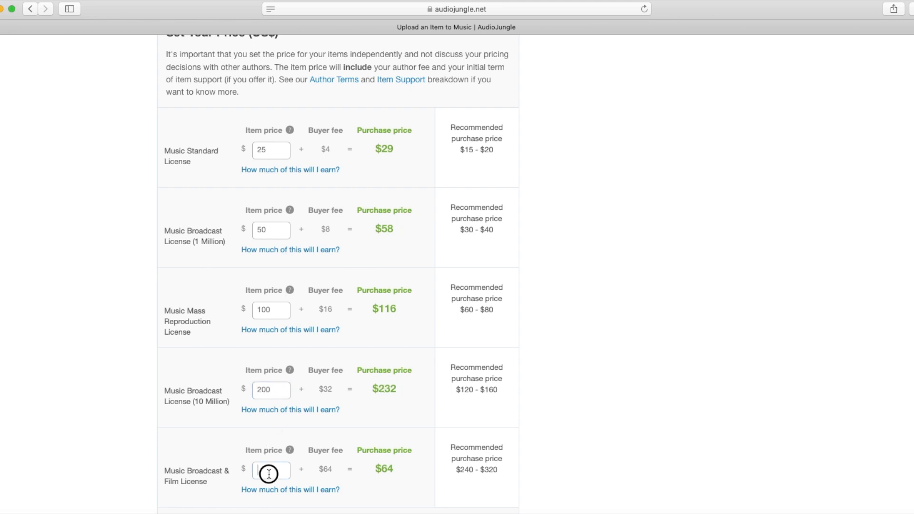
scroll(347, 480, down, 1)
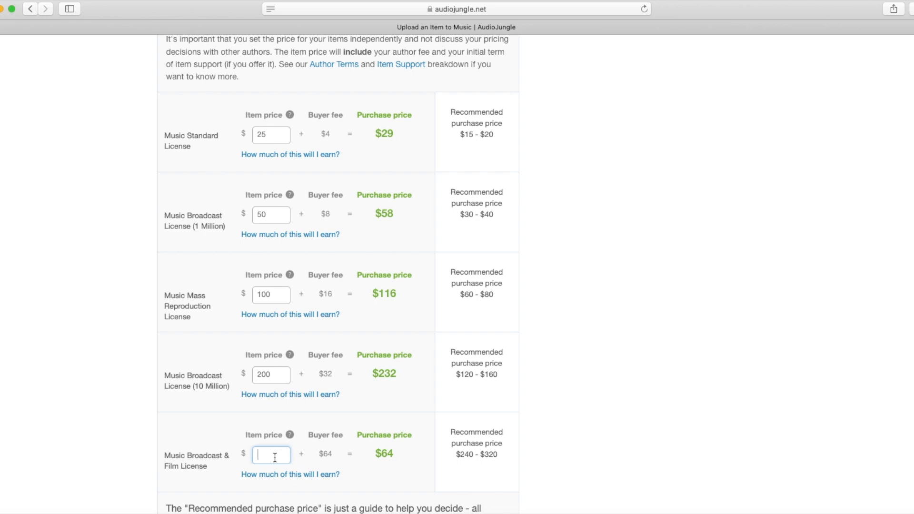
text(375)
click(379, 467)
Check the box confirming all samples are properly licensed
scroll(537, 346, down, 5)
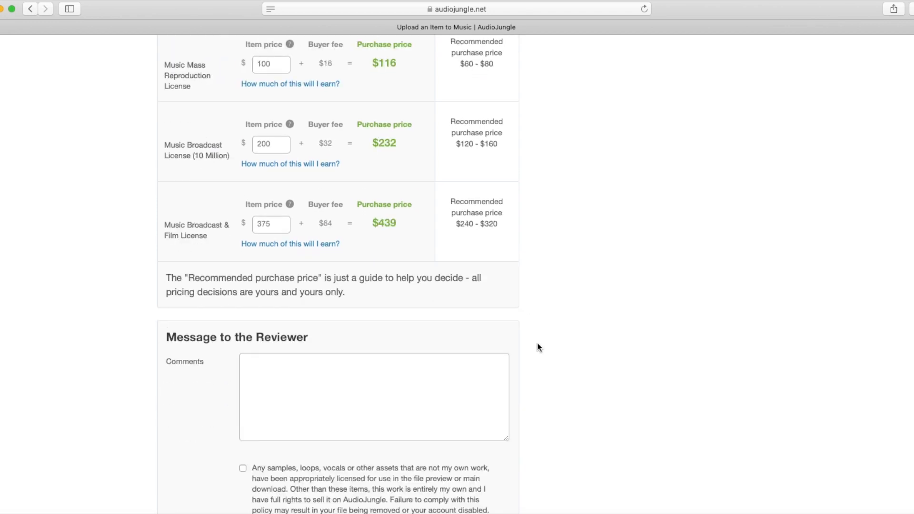
scroll(267, 373, down, 5)
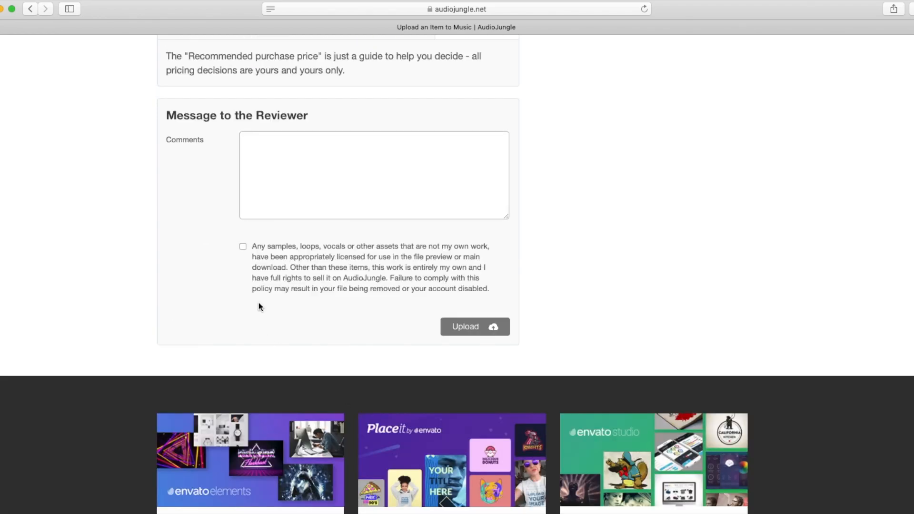
click(242, 247)
Choose donut.jpg as thumbnail, the watermarked mp3 as audio preview and the zip as main file
scroll(563, 247, up, 20)
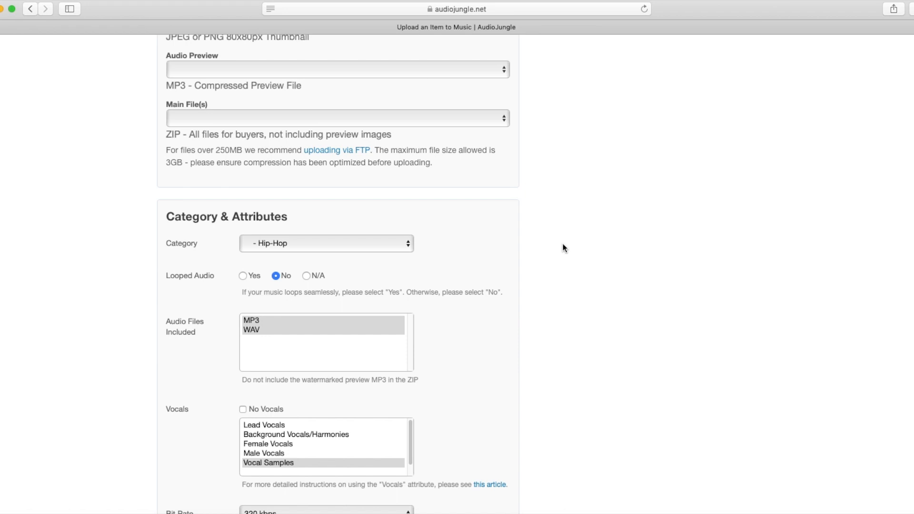
scroll(563, 247, up, 5)
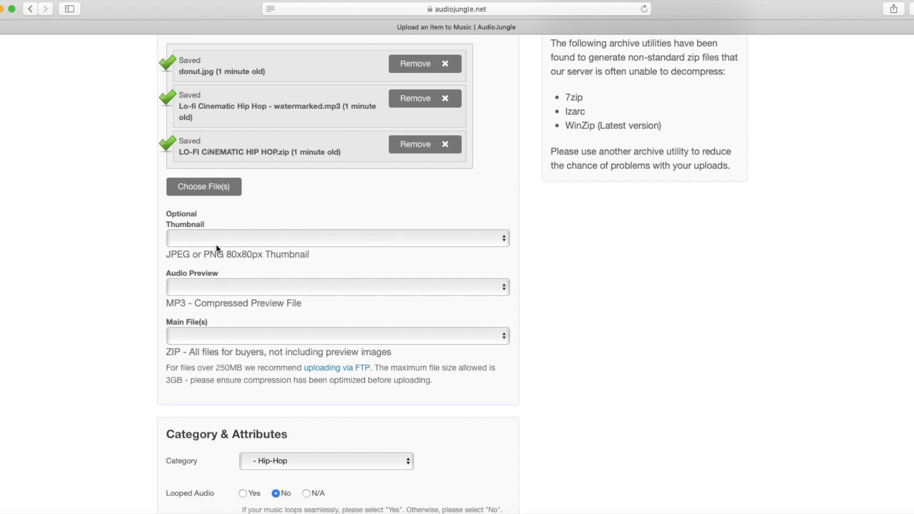
click(229, 241)
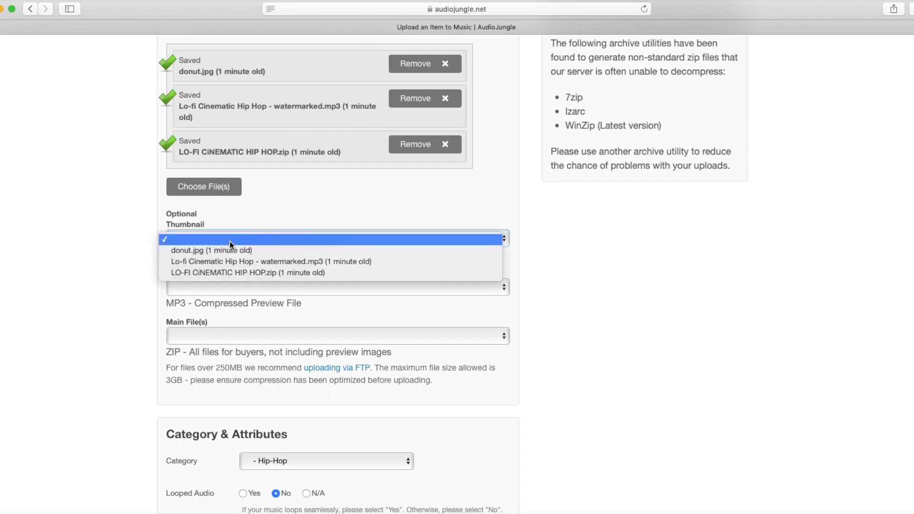
click(210, 251)
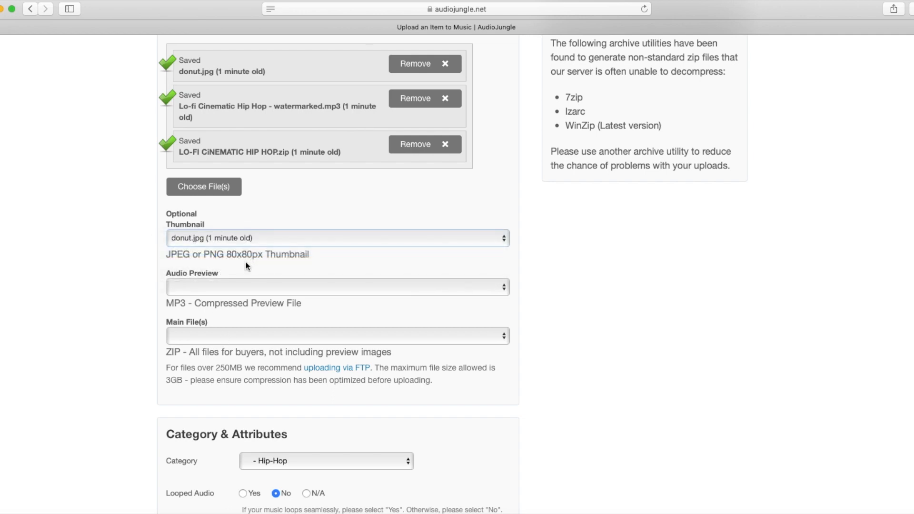
click(222, 288)
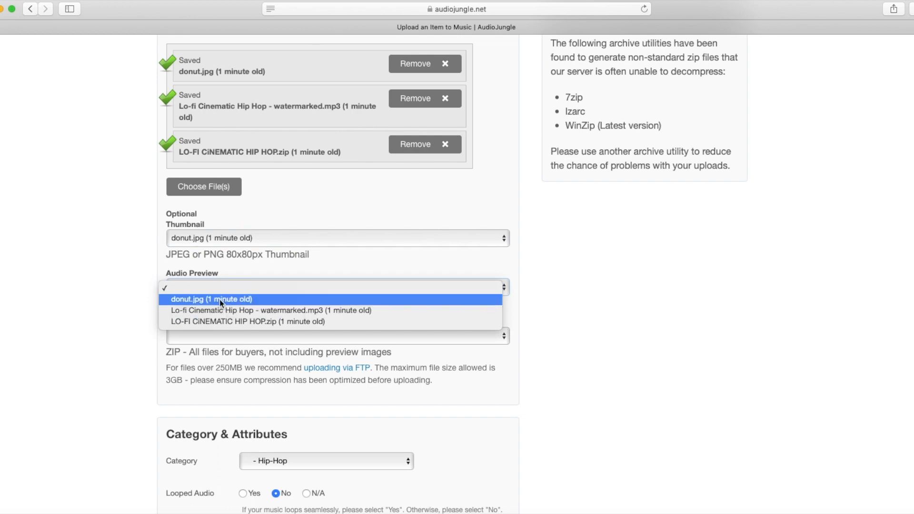
click(232, 310)
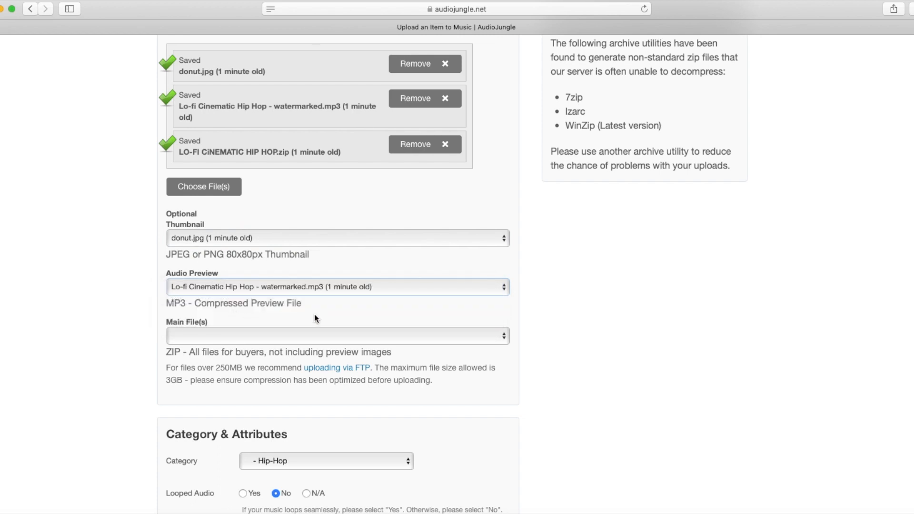
click(216, 338)
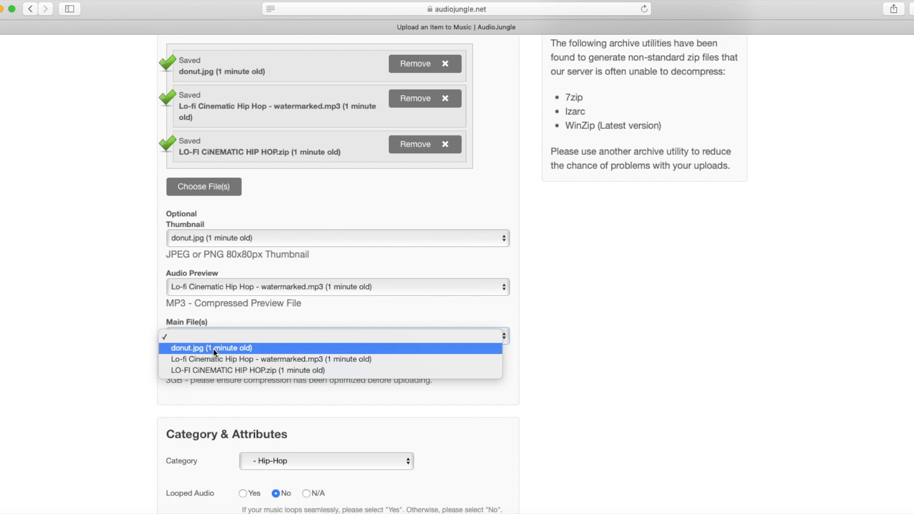
click(302, 369)
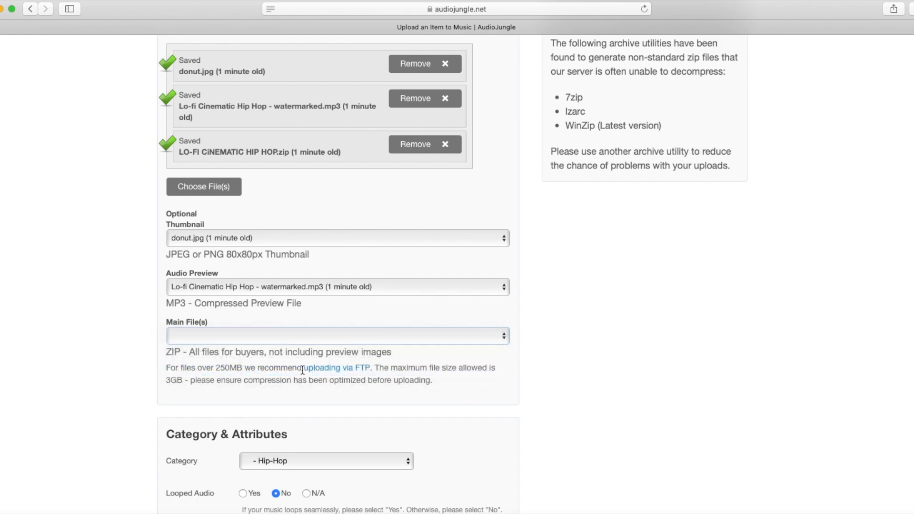
scroll(544, 317, up, 3)
Submit the upload and check the dashboard shows Lofi Cinematic Hip Hop as Queued for Review
scroll(544, 317, up, 10)
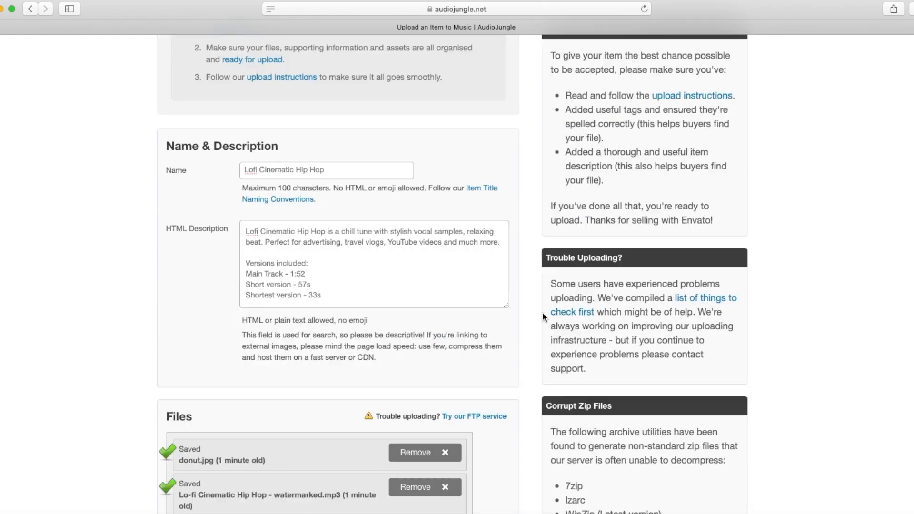
scroll(544, 317, down, 20)
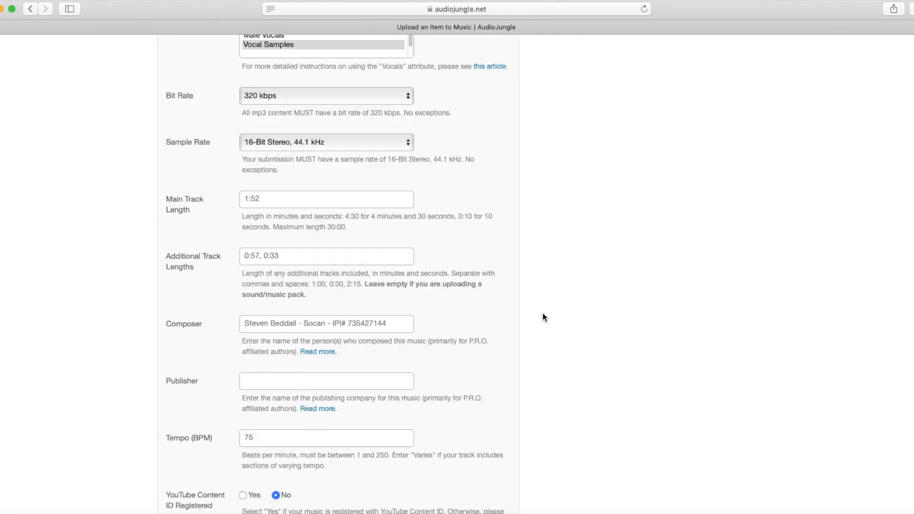
scroll(544, 317, down, 15)
scroll(543, 315, up, 8)
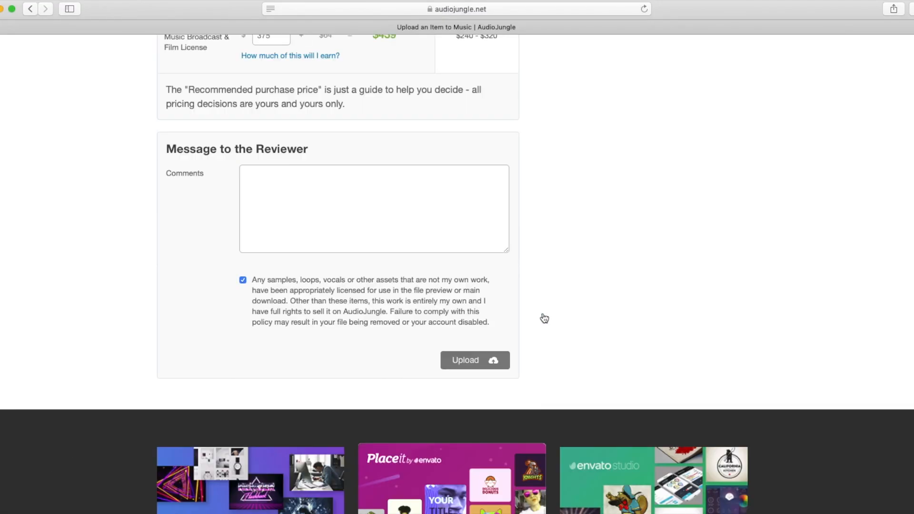
click(465, 361)
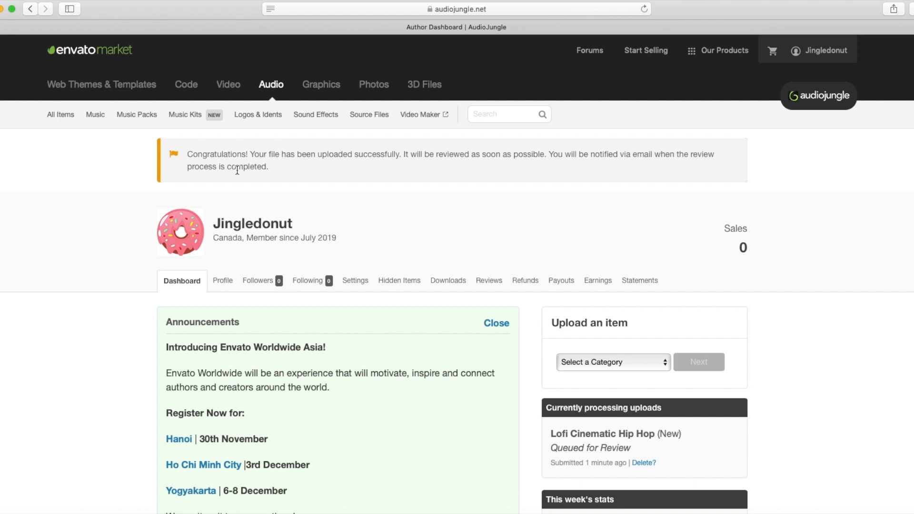
scroll(539, 291, down, 5)
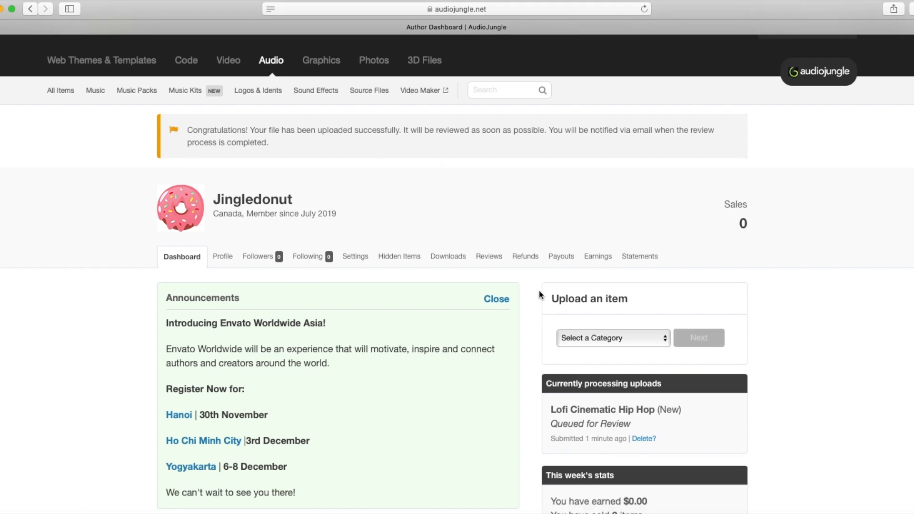